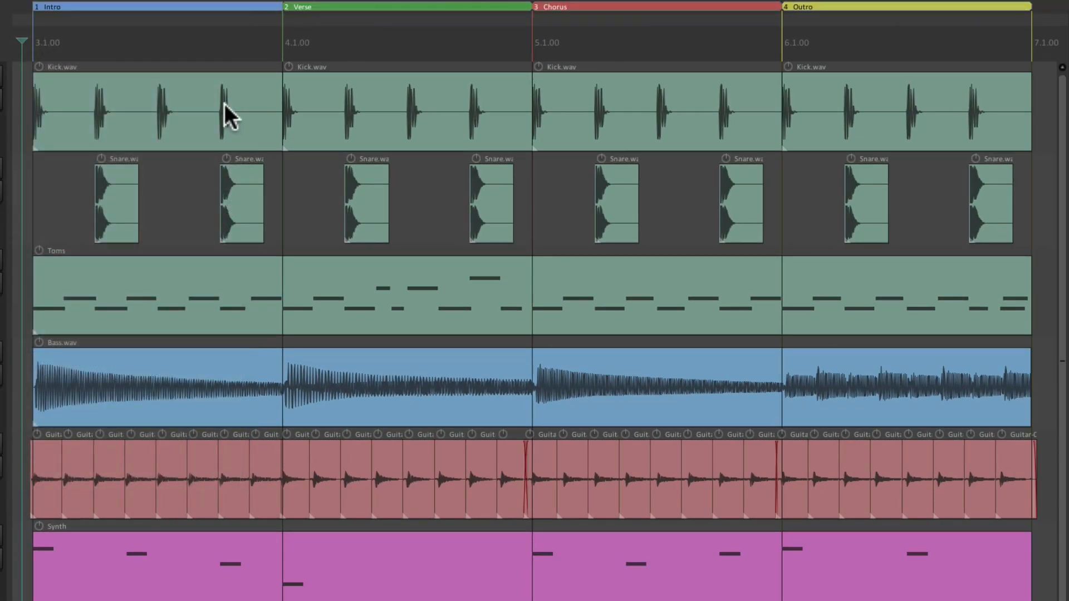
Delete the Verse, Chorus and Outro Kick items and loop-extend the Intro Kick item to the end of the Outro
{"action": "left_click", "coordinate": [379, 93]}
{"action": "left_click", "coordinate": [612, 89], "text": "super"}
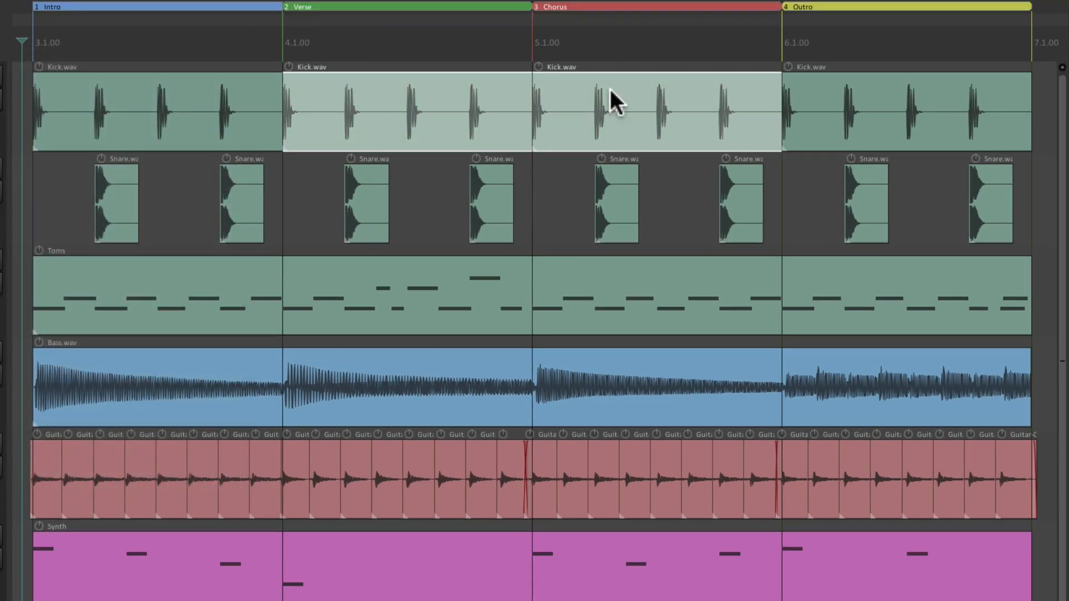
{"action": "left_click", "coordinate": [852, 79], "text": "super"}
{"action": "key", "text": "Delete"}
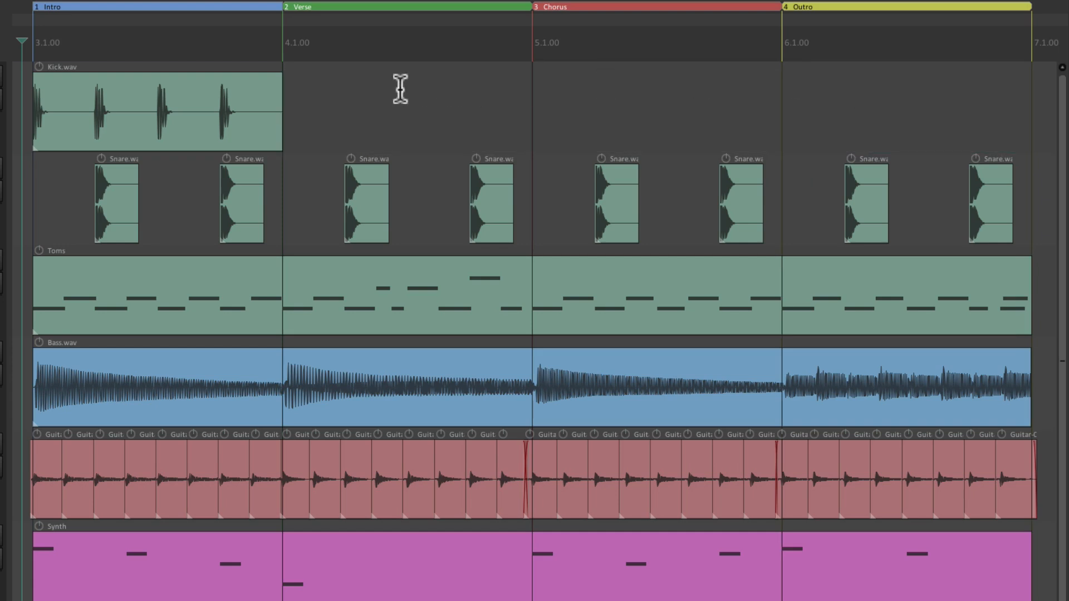
{"action": "left_click_drag", "start_coordinate": [282, 112], "coordinate": [1029, 105]}
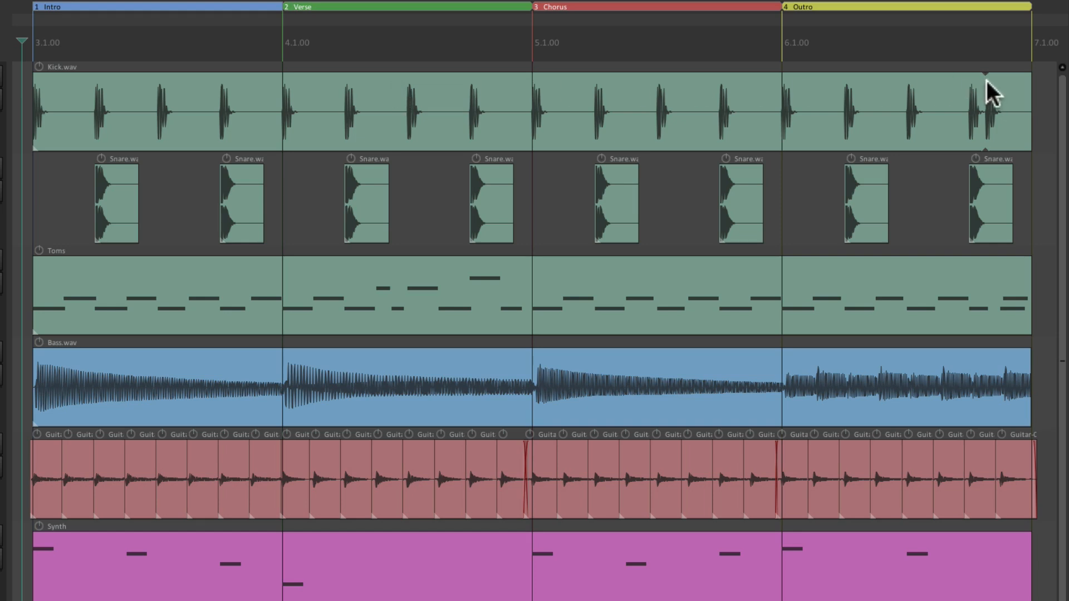
Replace the long Kick item with a copied loop of its Intro section and extend that loop to the end of the Outro
{"action": "left_click", "coordinate": [177, 87]}
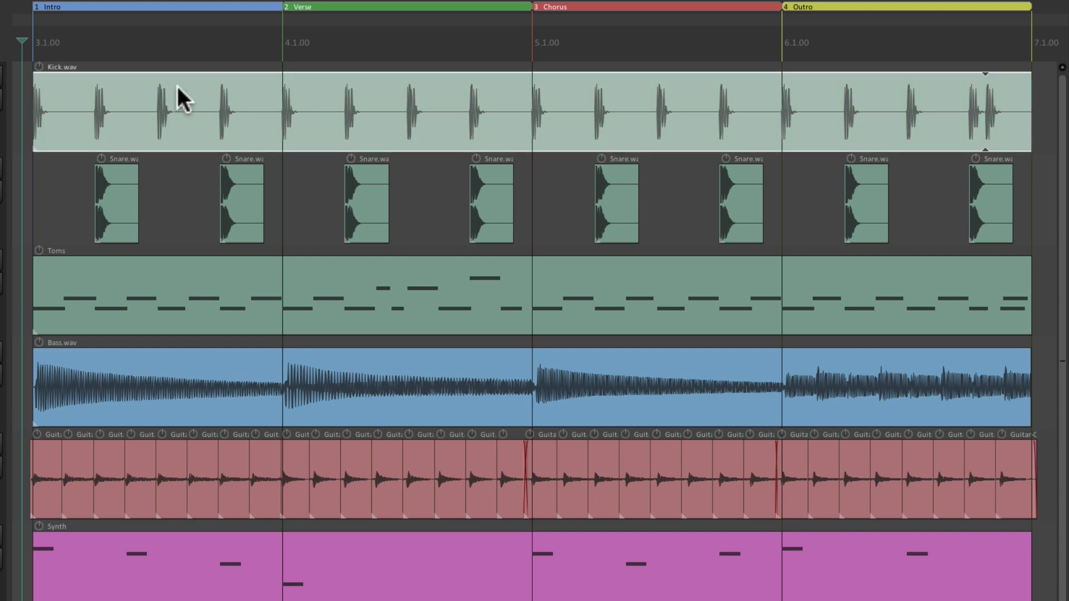
{"action": "left_click_drag", "start_coordinate": [41, 48], "coordinate": [286, 43]}
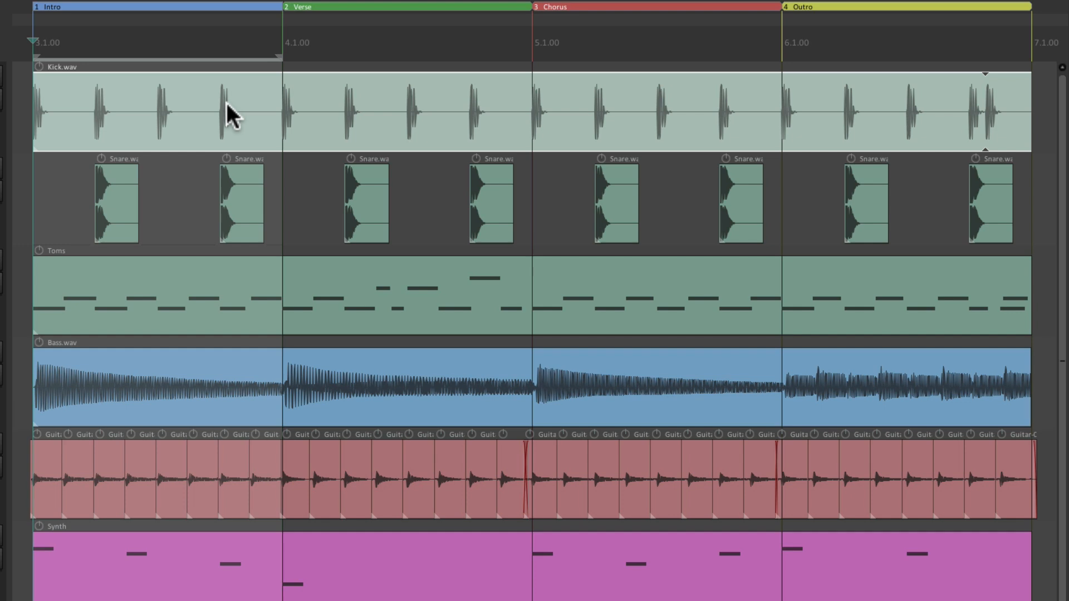
{"action": "key", "text": "Delete"}
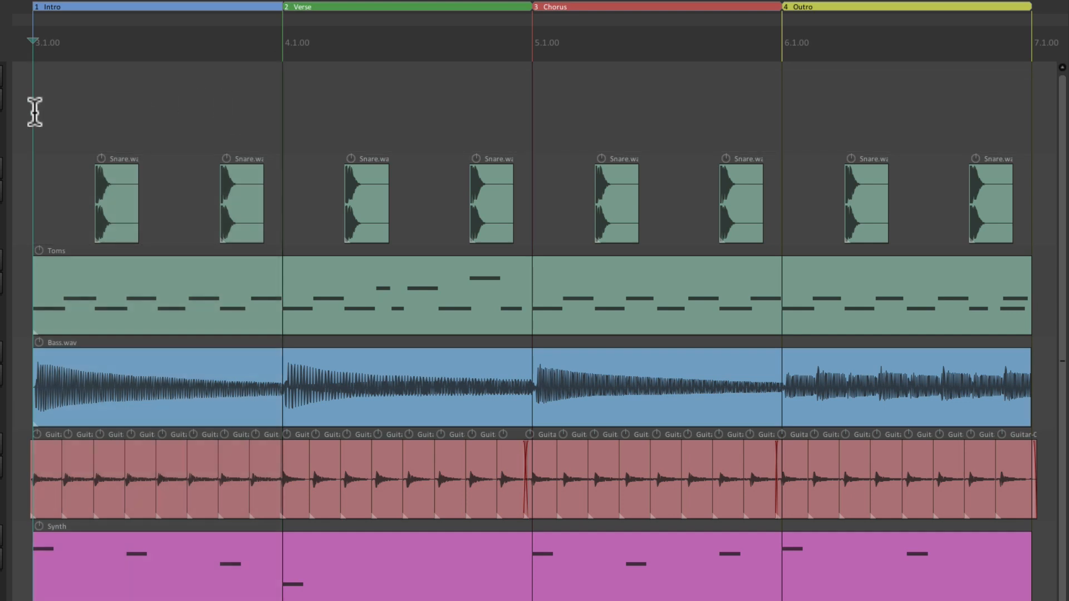
{"action": "key", "text": "ctrl+z"}
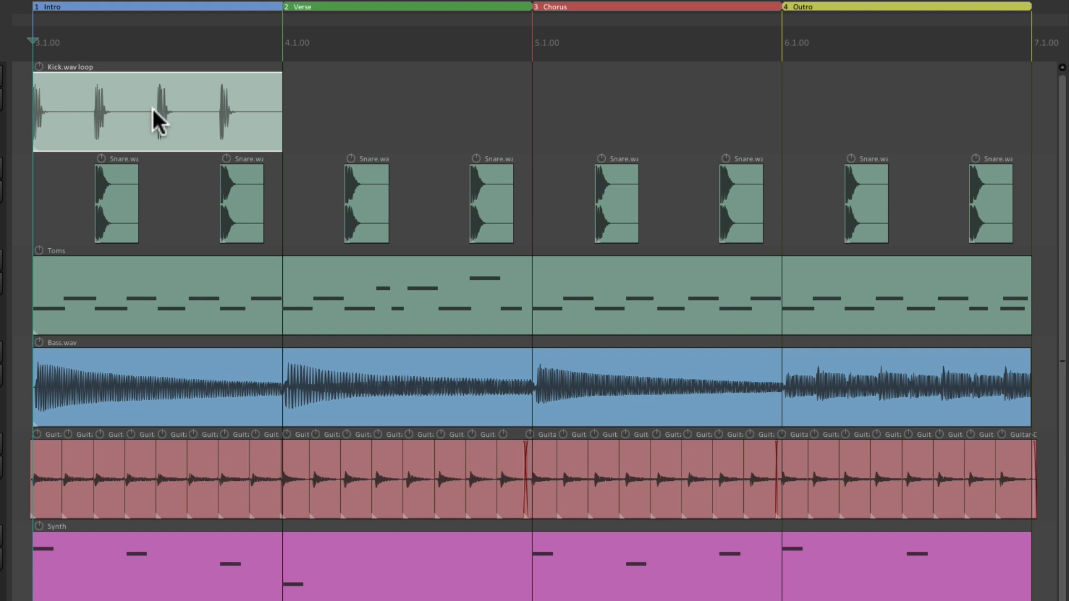
{"action": "left_click_drag", "start_coordinate": [277, 111], "coordinate": [1024, 115]}
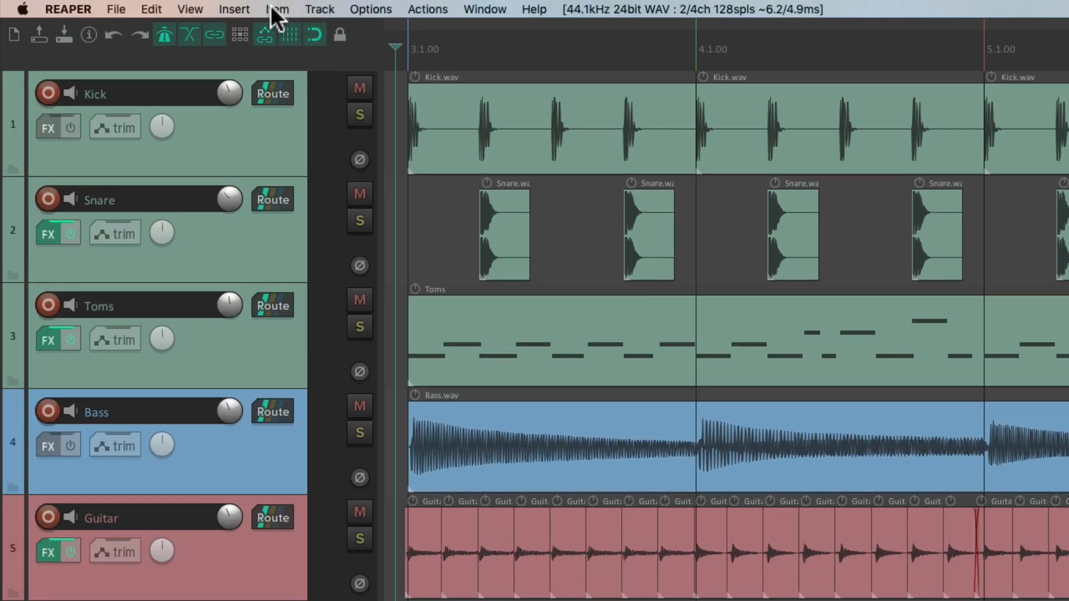
Open the Nudge/set items dialog and examine its mode, target property and unit choices
{"action": "left_click", "coordinate": [276, 9]}
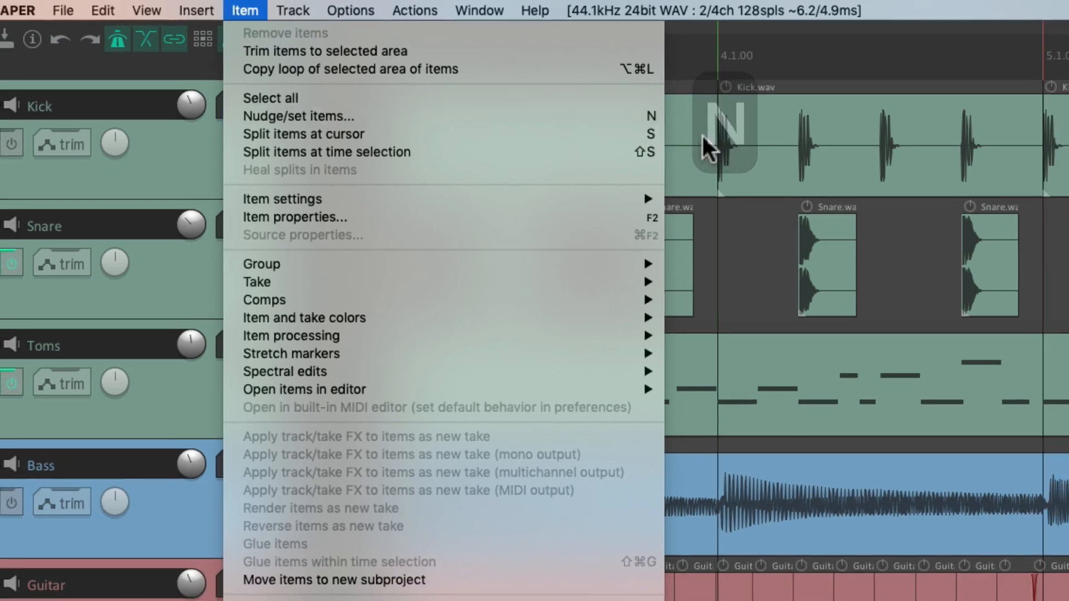
{"action": "left_click", "coordinate": [828, 291]}
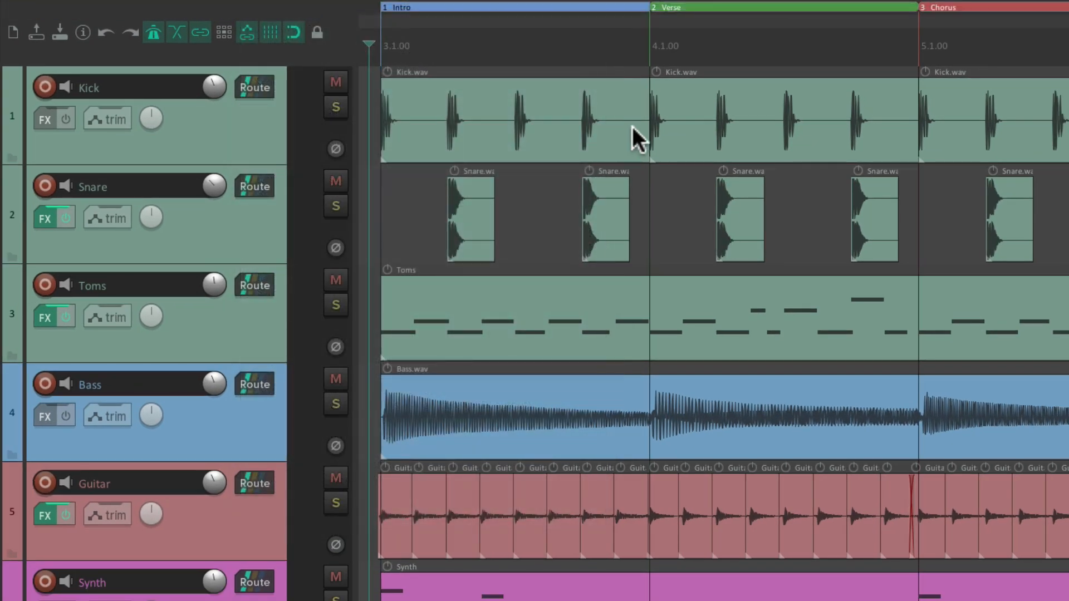
{"action": "key", "text": "n"}
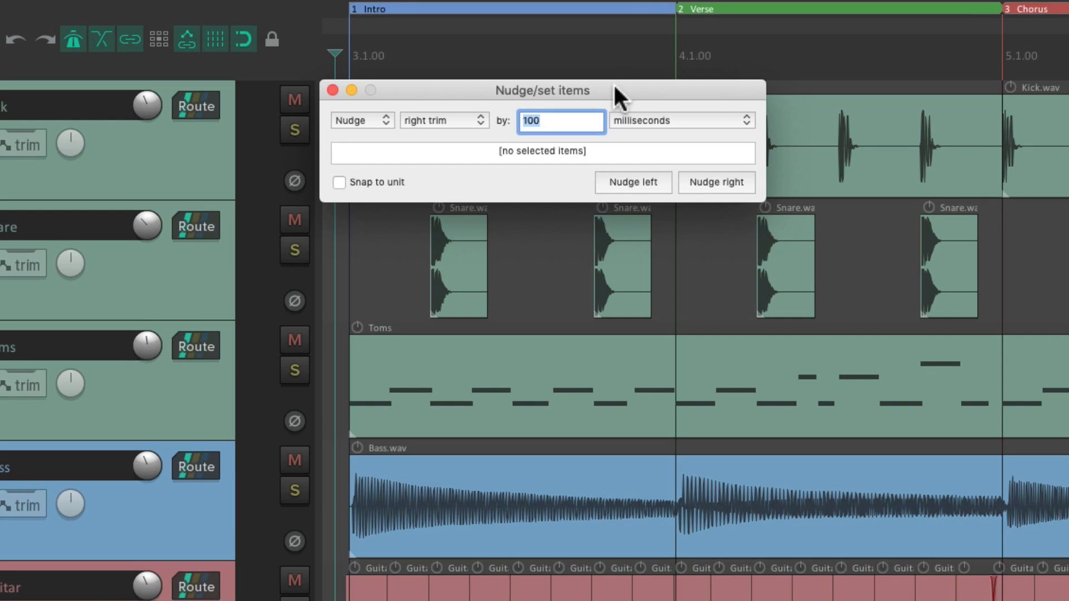
{"action": "left_click", "coordinate": [364, 118]}
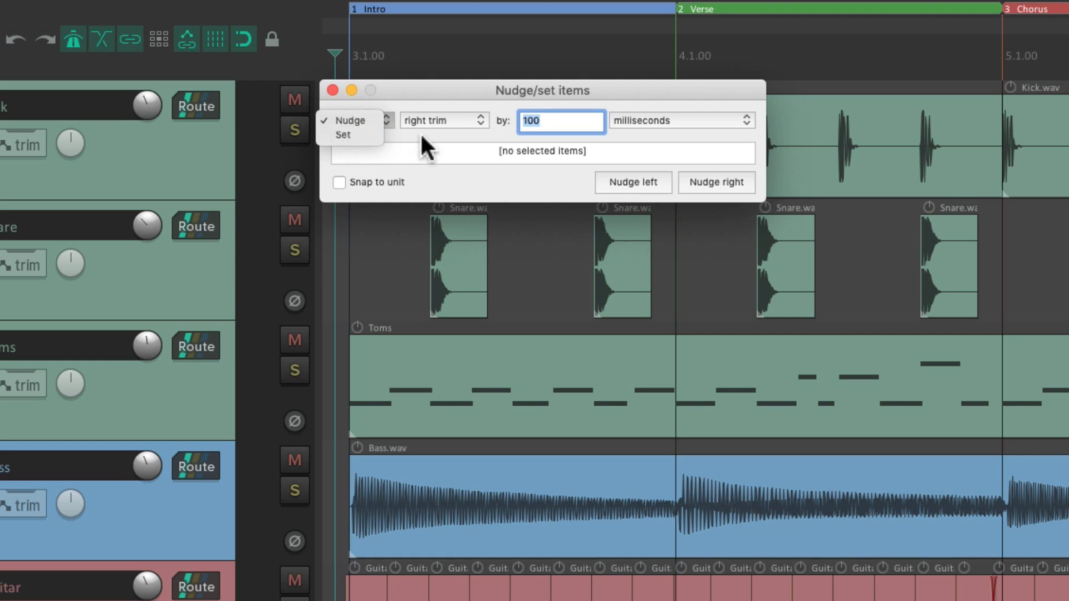
{"action": "left_click", "coordinate": [440, 124]}
{"action": "left_click", "coordinate": [462, 118]}
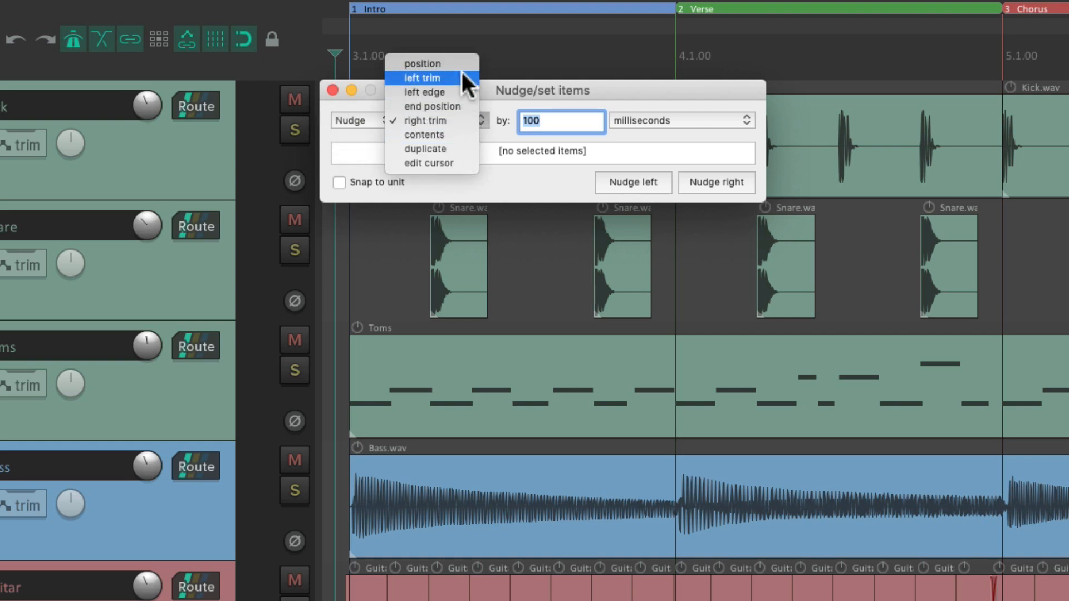
{"action": "left_click", "coordinate": [520, 148]}
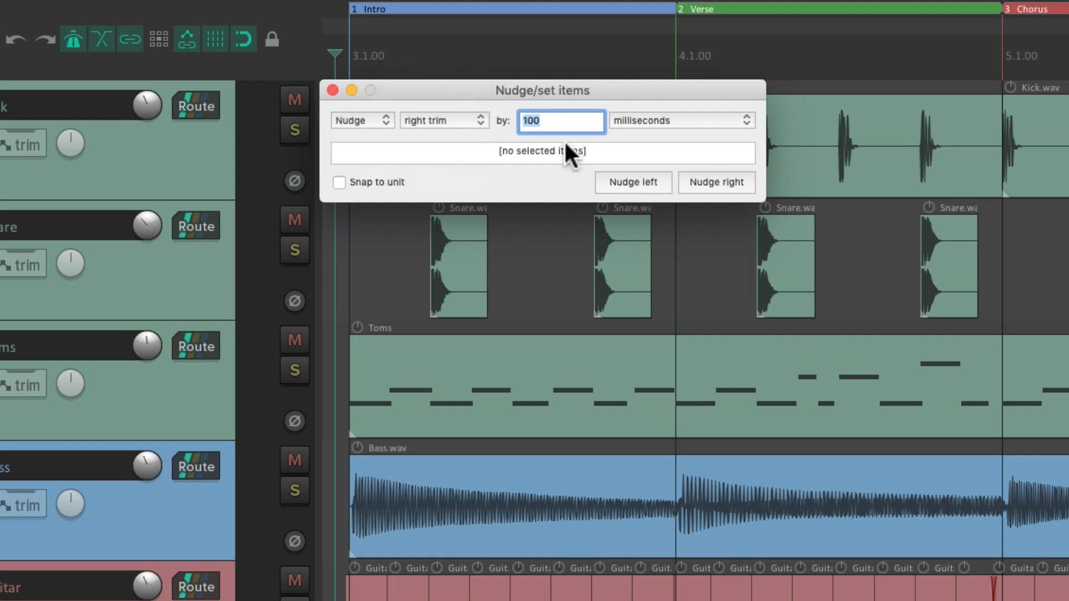
{"action": "left_click", "coordinate": [665, 120]}
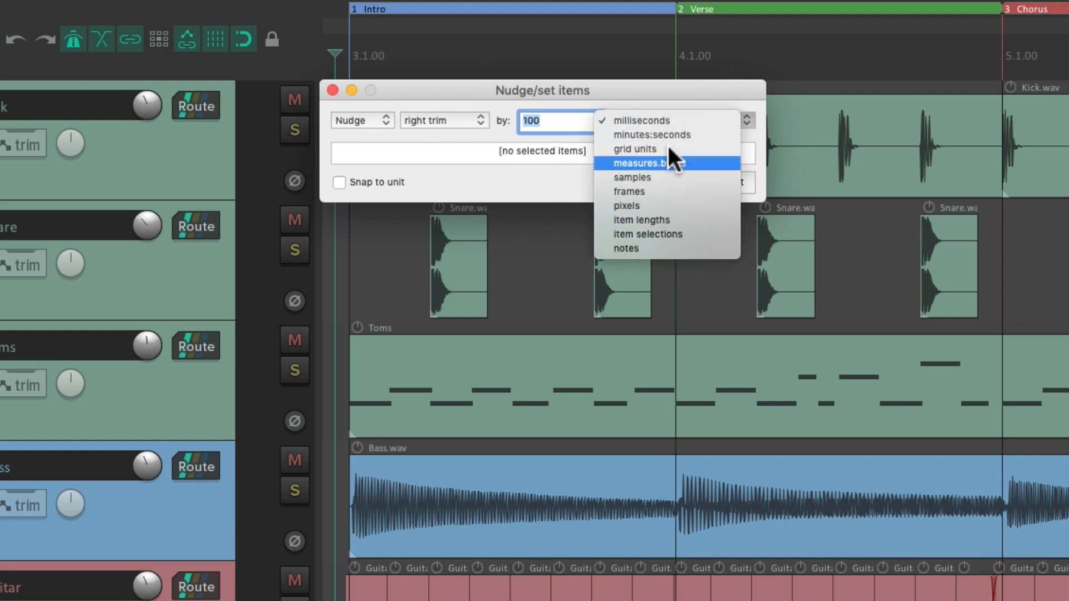
{"action": "left_click", "coordinate": [551, 177]}
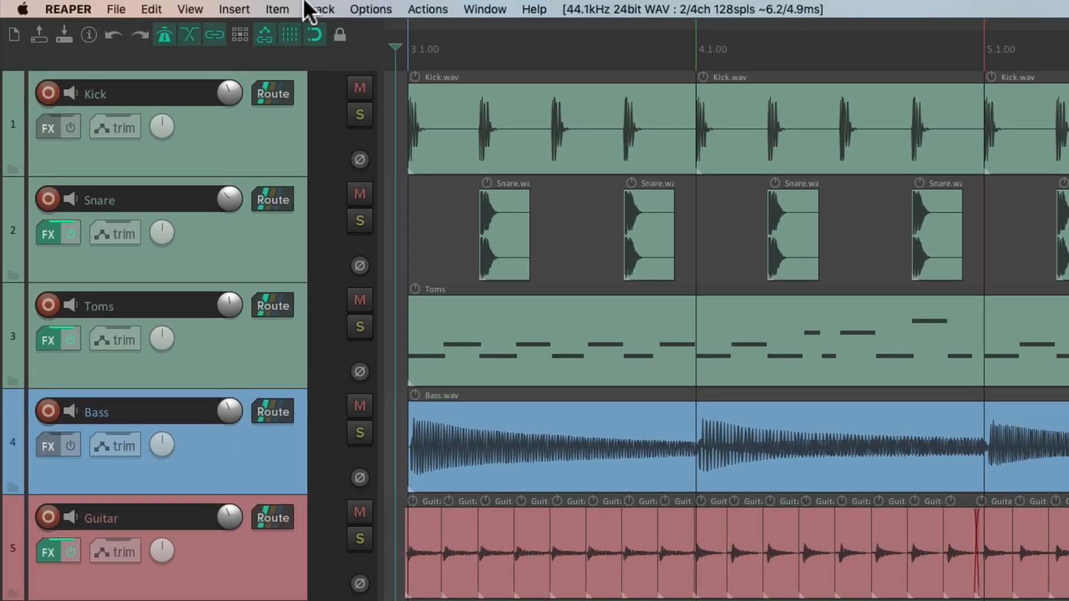
Split the Verse Kick item at three points, one between each pair of neighbouring hits
{"action": "left_click", "coordinate": [277, 9]}
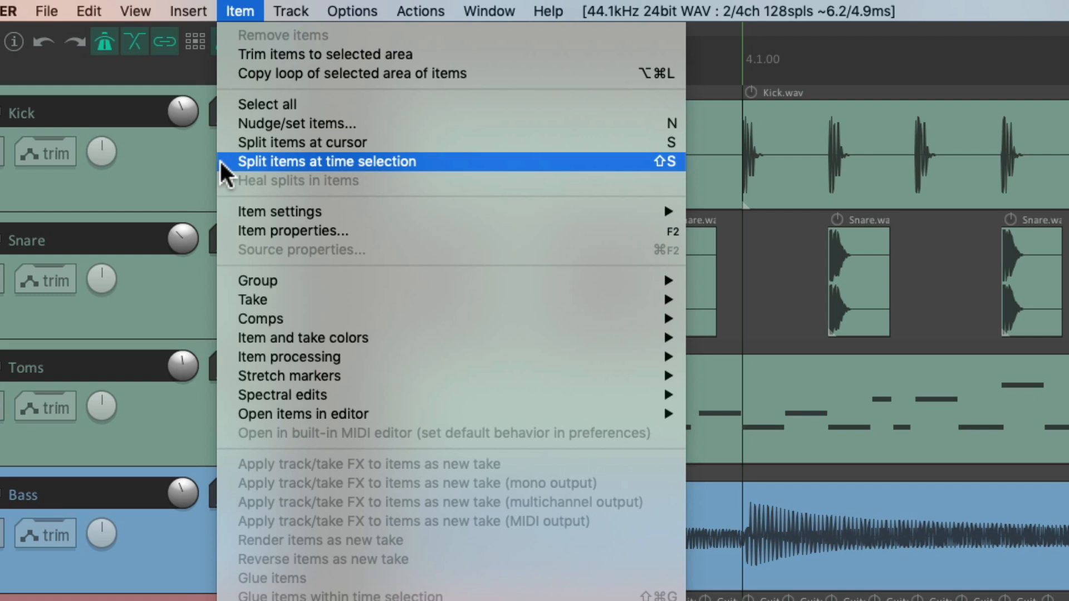
{"action": "left_click", "coordinate": [642, 156]}
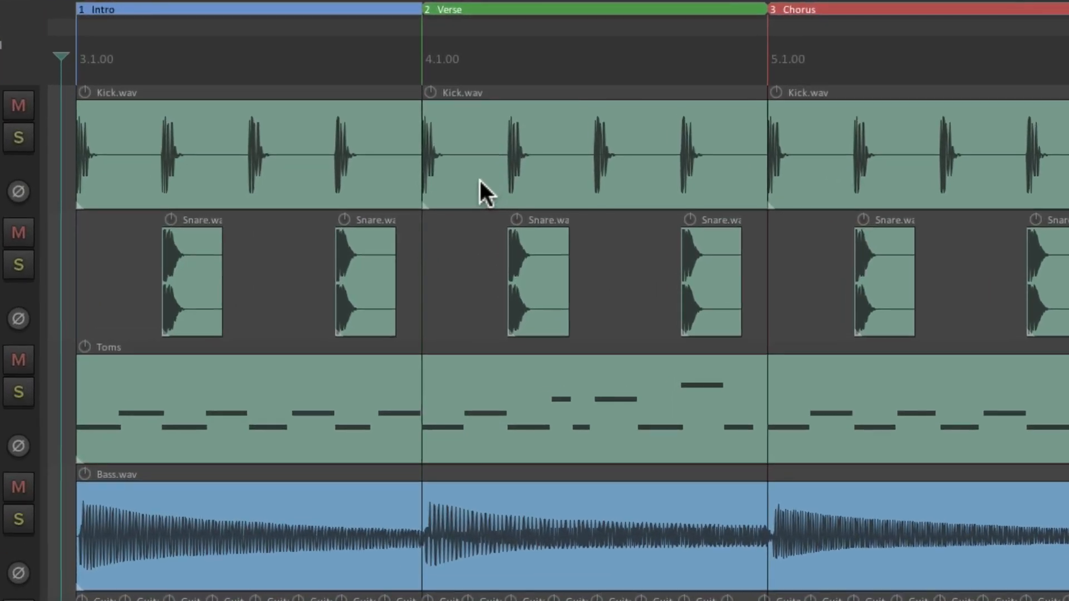
{"action": "left_click", "coordinate": [477, 148]}
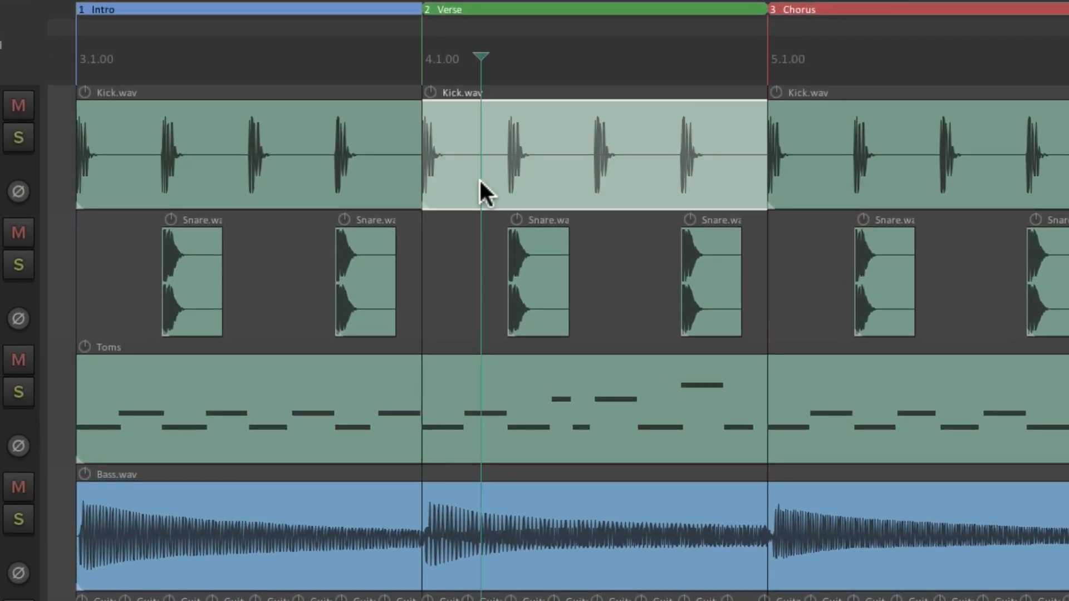
{"action": "key", "text": "s"}
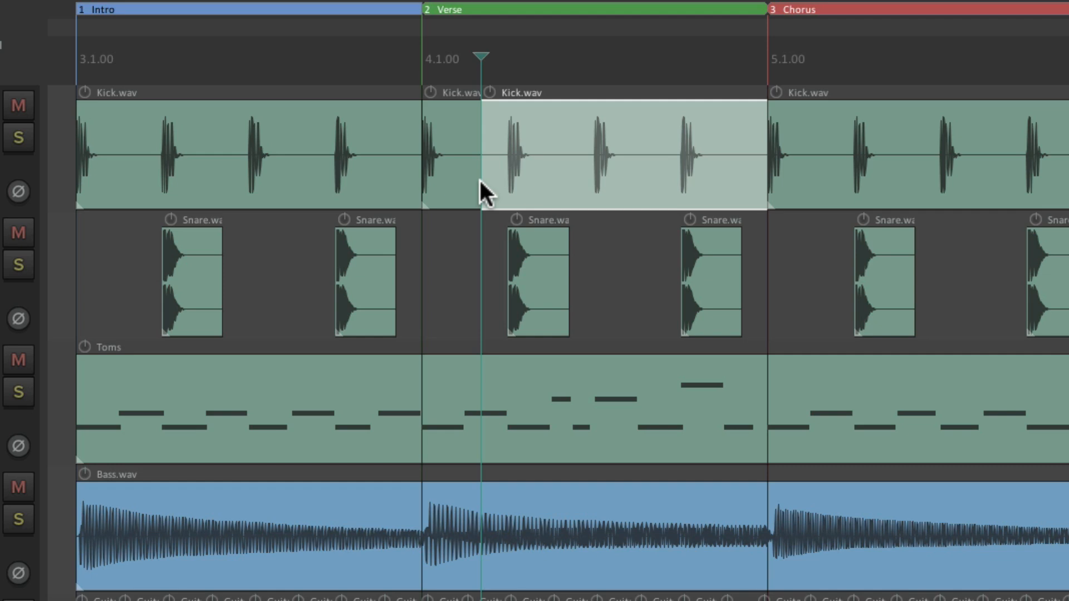
{"action": "left_click", "coordinate": [565, 185]}
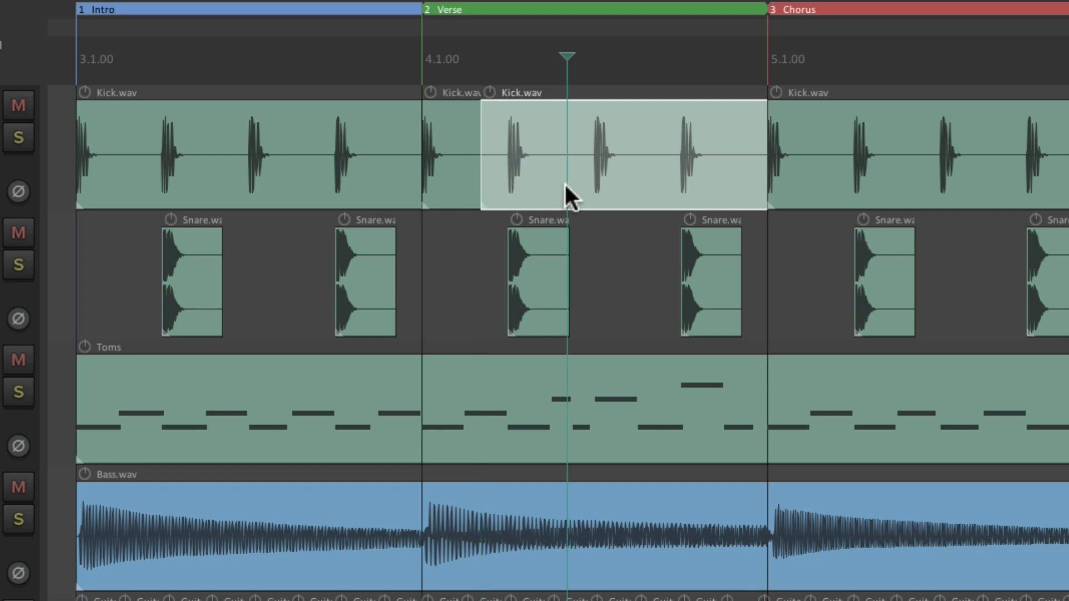
{"action": "key", "text": "s"}
{"action": "left_click", "coordinate": [643, 177]}
{"action": "key", "text": "s"}
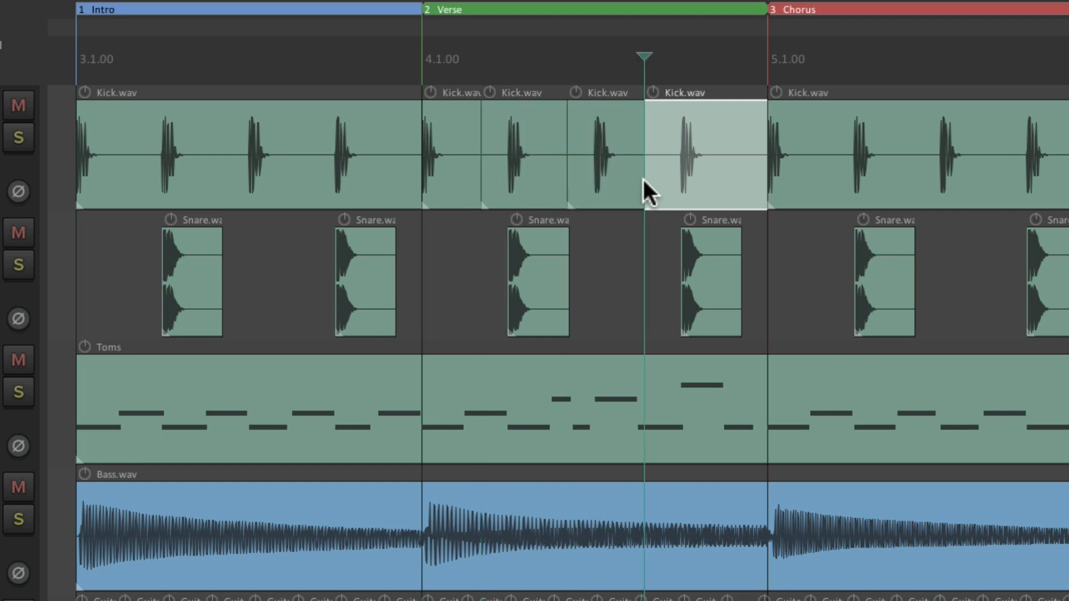
Delete the two middle slices of the Verse Kick item, holding the third and second hits
{"action": "left_click", "coordinate": [614, 123]}
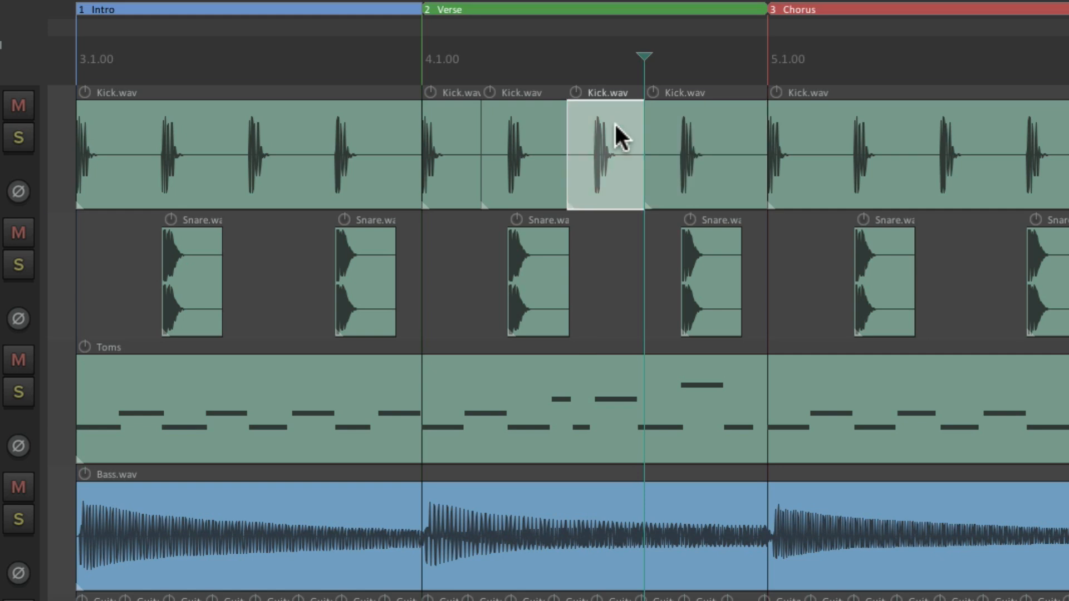
{"action": "key", "text": "Delete"}
{"action": "left_click", "coordinate": [546, 132]}
{"action": "key", "text": "Delete"}
Undo the slice deletions and the splits in the Verse Kick item
{"action": "key", "text": "ctrl+z"}
{"action": "key", "text": "ctrl+z"}
{"action": "key", "text": "ctrl+z"}
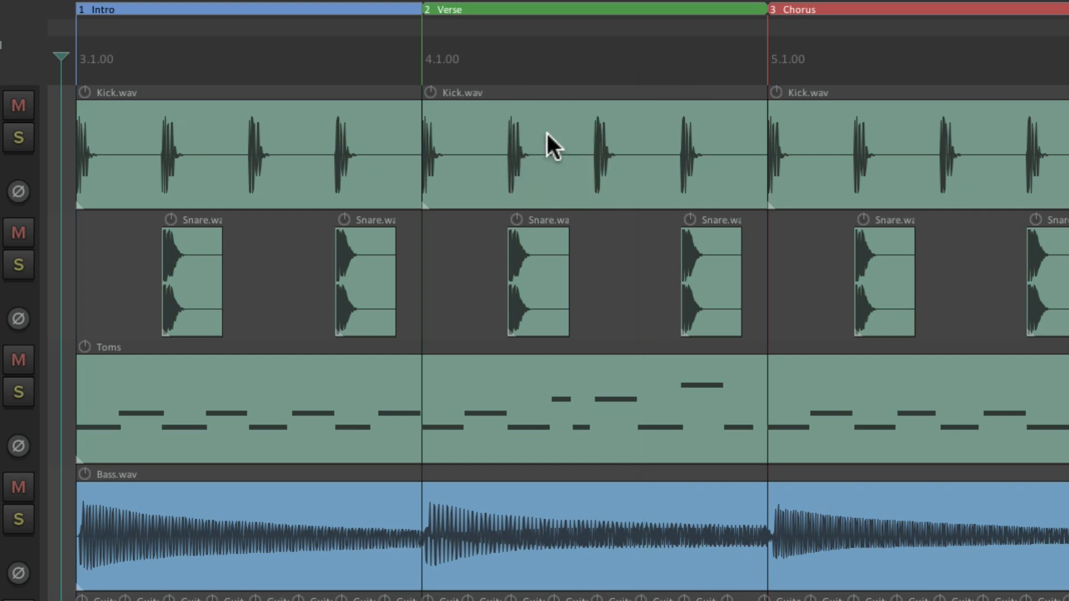
Split the Verse Kick item at a time selection around its second and third hits and delete the isolated section
{"action": "left_click_drag", "start_coordinate": [473, 73], "coordinate": [658, 62]}
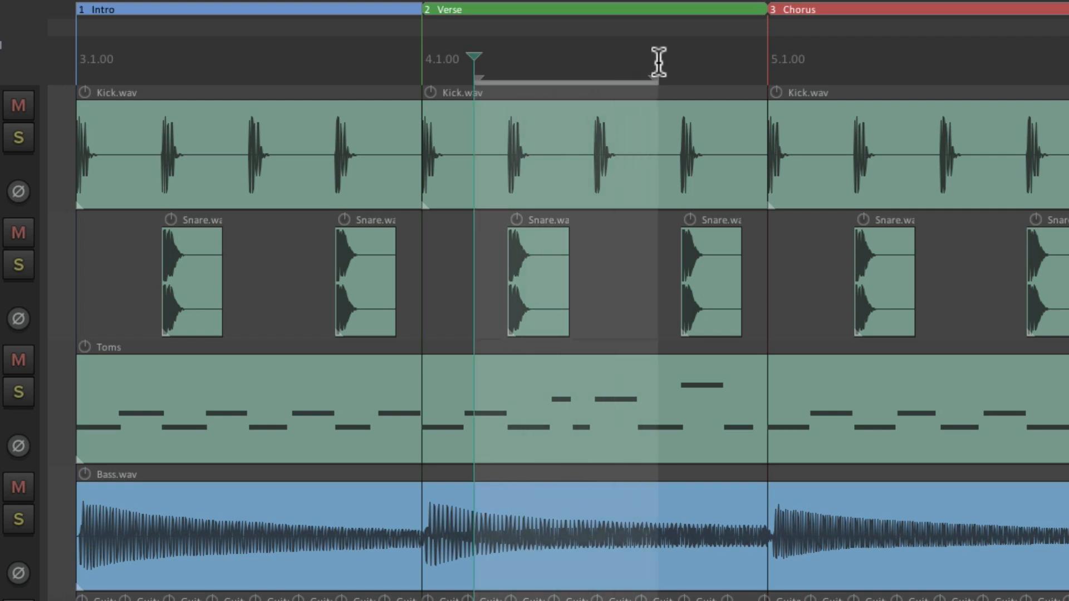
{"action": "left_click", "coordinate": [564, 117]}
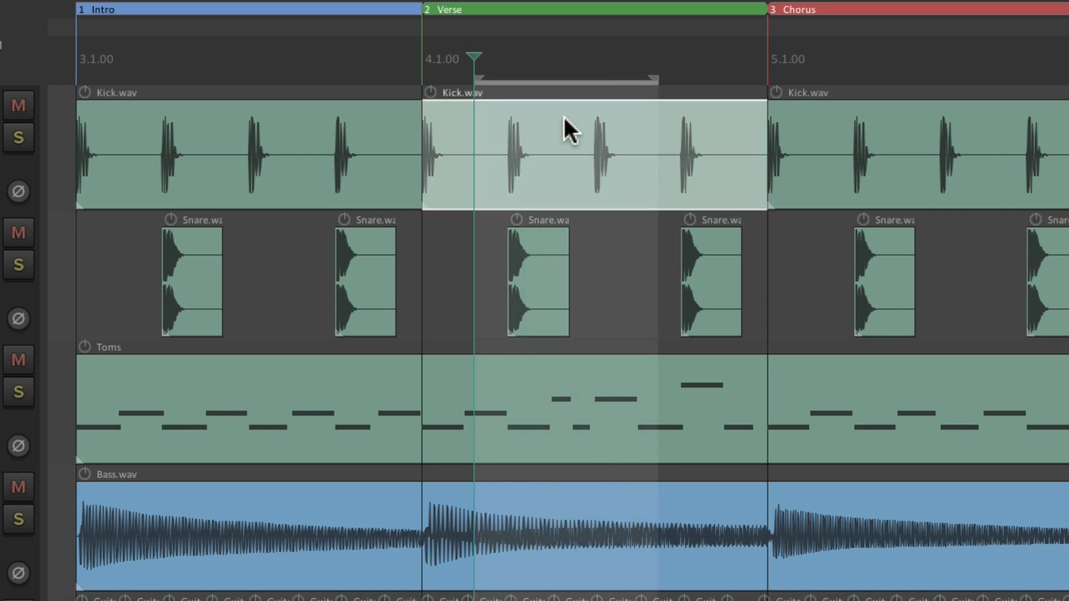
{"action": "key", "text": "shift+s"}
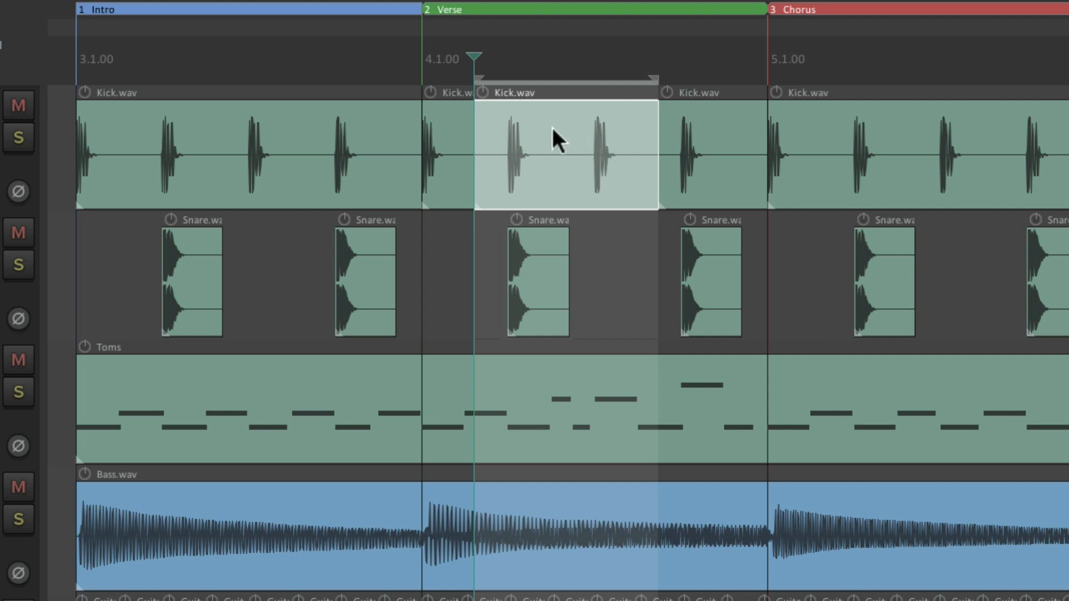
{"action": "key", "text": "Delete"}
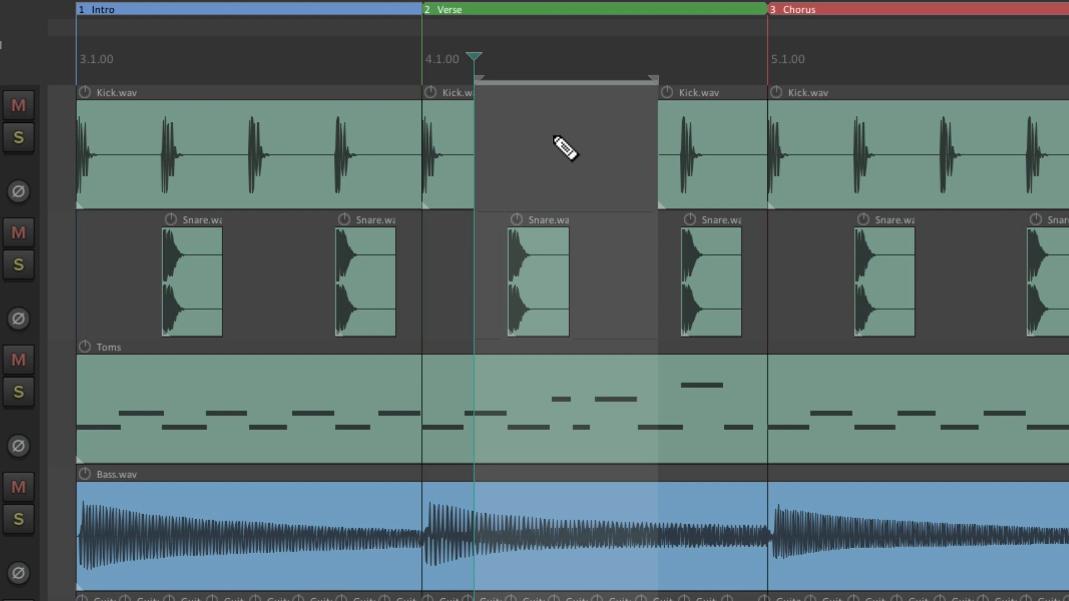
{"action": "key", "text": "ctrl+z"}
{"action": "key", "text": "Delete"}
Undo the section deletion, the split and the time selection on the Verse Kick item
{"action": "key", "text": "ctrl+z"}
{"action": "key", "text": "ctrl+z"}
{"action": "key", "text": "ctrl+z"}
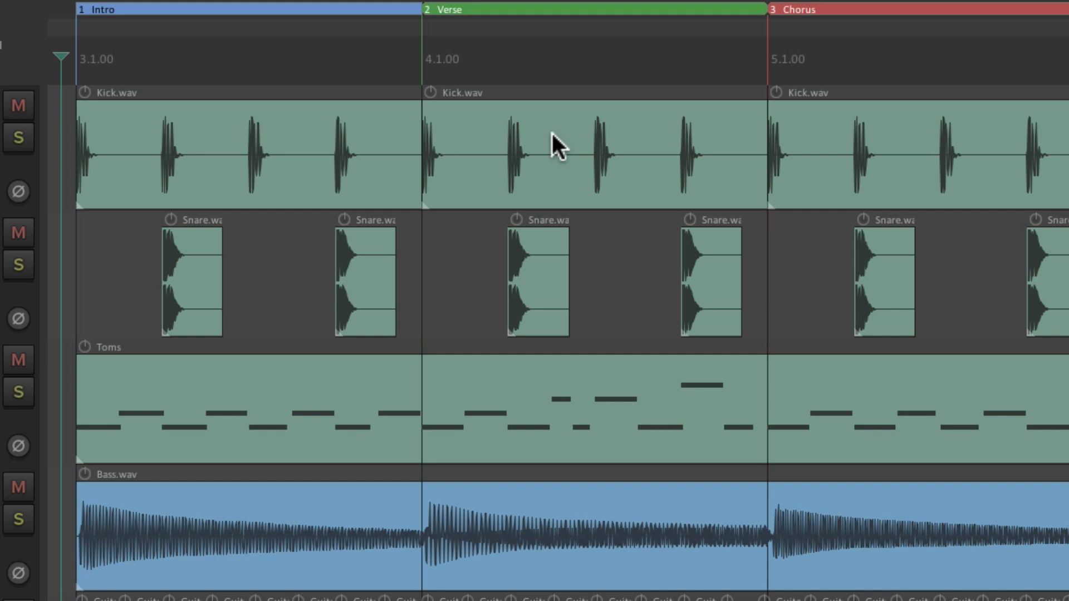
{"action": "left_click_drag", "start_coordinate": [478, 67], "coordinate": [665, 64]}
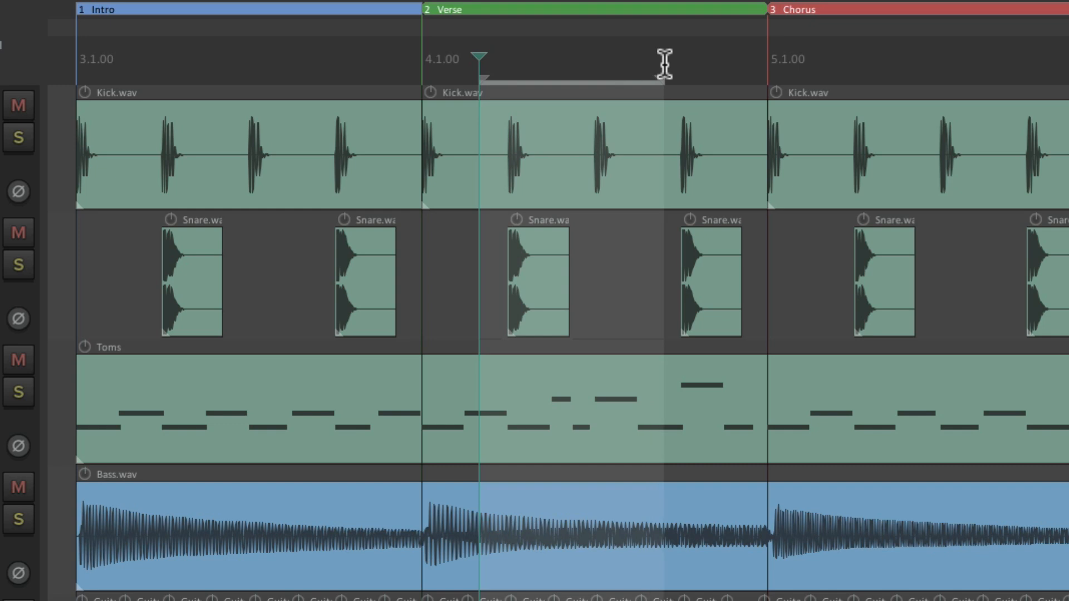
{"action": "left_click", "coordinate": [549, 122]}
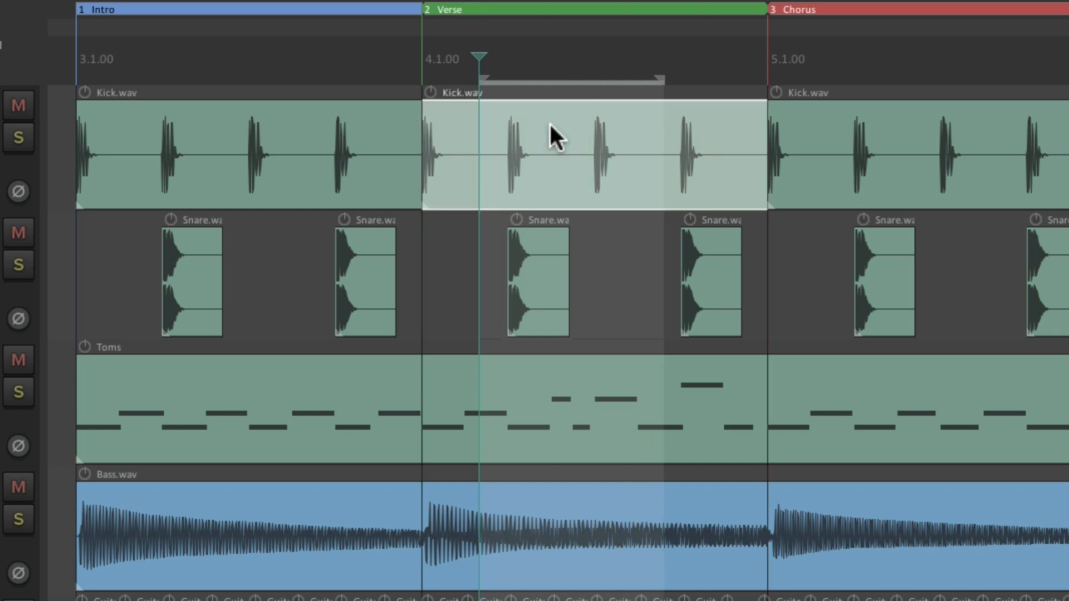
{"action": "key", "text": "super+z"}
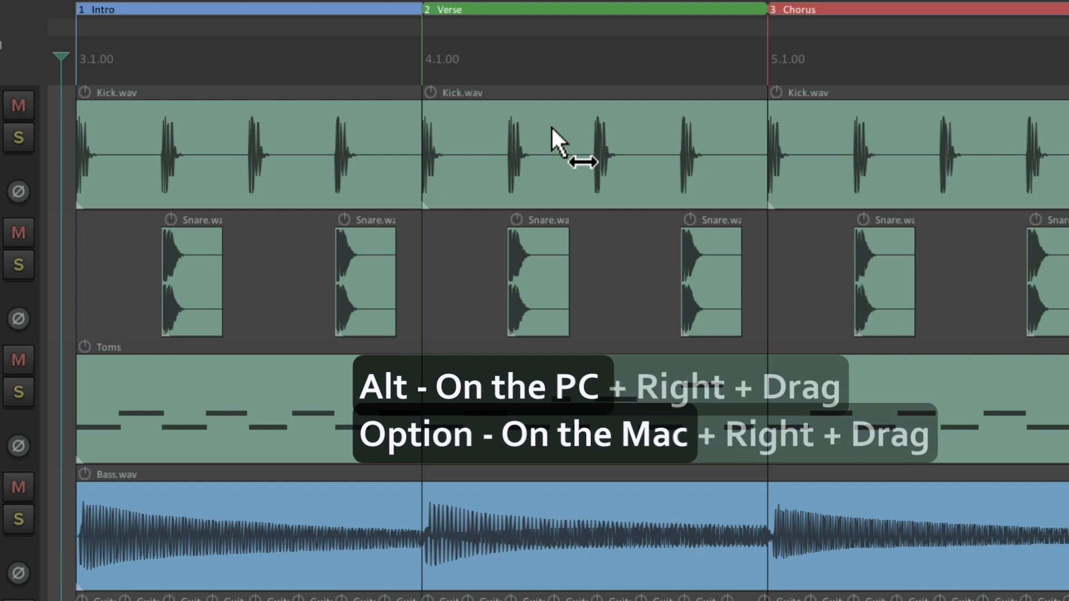
Split the Verse Kick and Snare items at one time selection spanning the second to fourth kick hits, and undo it
{"action": "left_click_drag", "start_coordinate": [477, 116], "coordinate": [714, 282]}
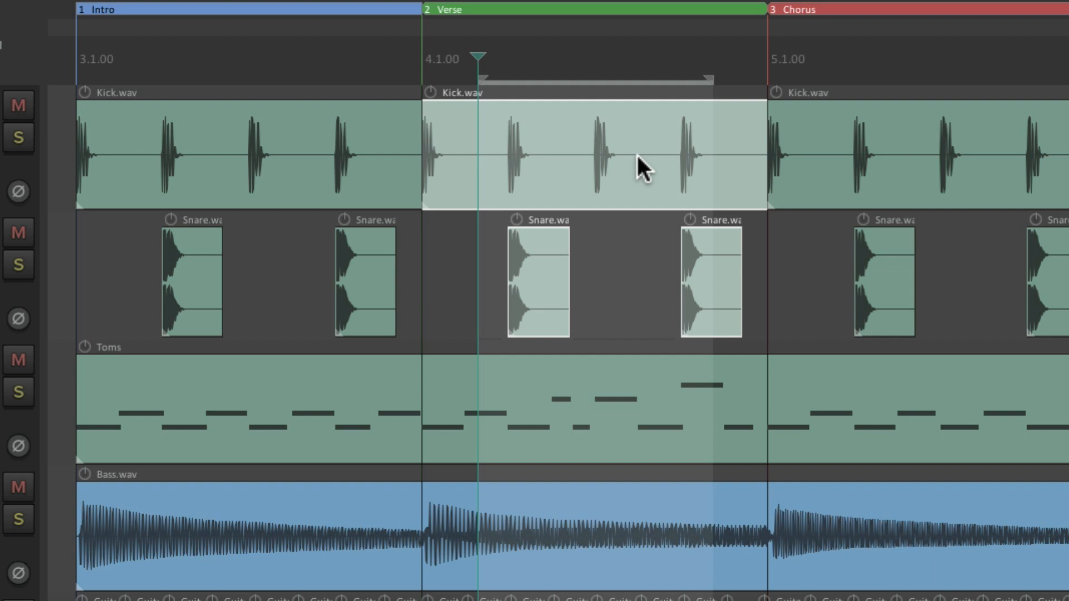
{"action": "key", "text": "shift+s"}
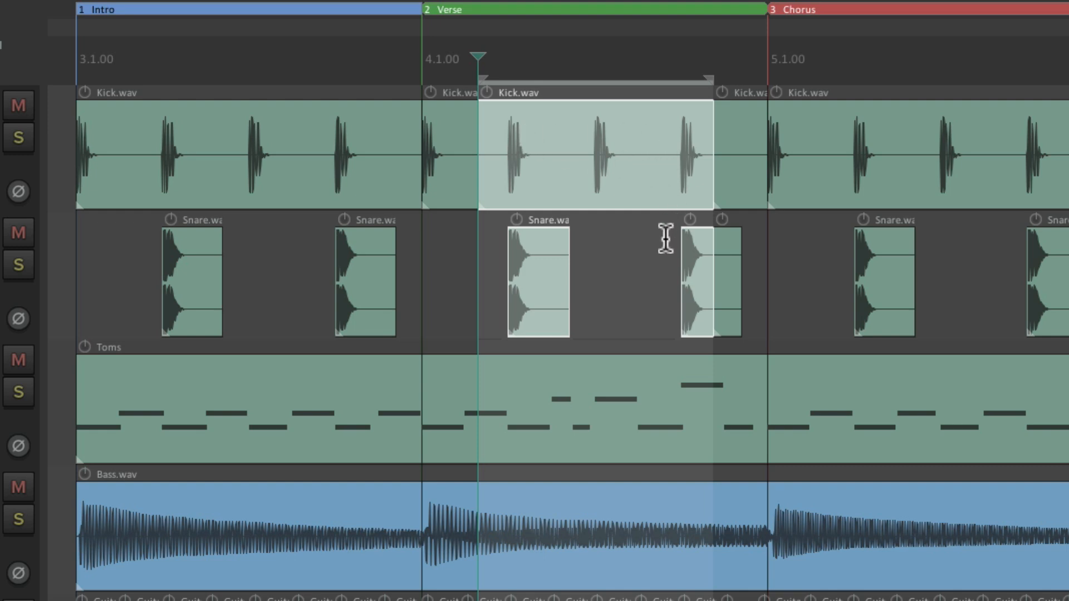
{"action": "key", "text": "ctrl+z"}
{"action": "key", "text": "ctrl+z"}
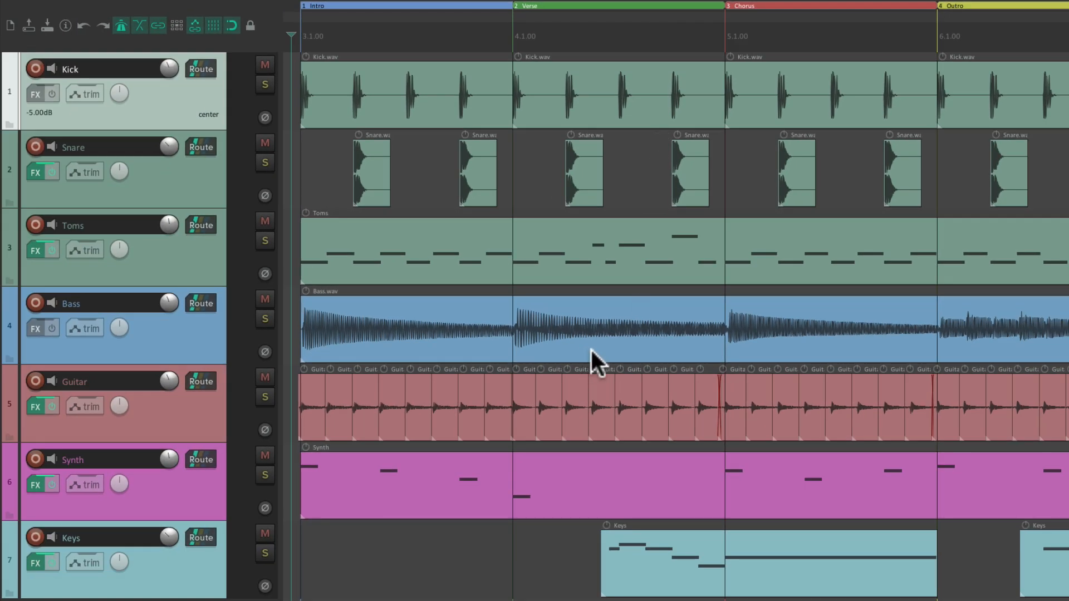
Split the Bass item at a tall waveform peak near the Verse start, delete the part after it, and undo both edits
{"action": "key", "text": "z"}
{"action": "left_click_drag", "start_coordinate": [515, 303], "coordinate": [574, 320]}
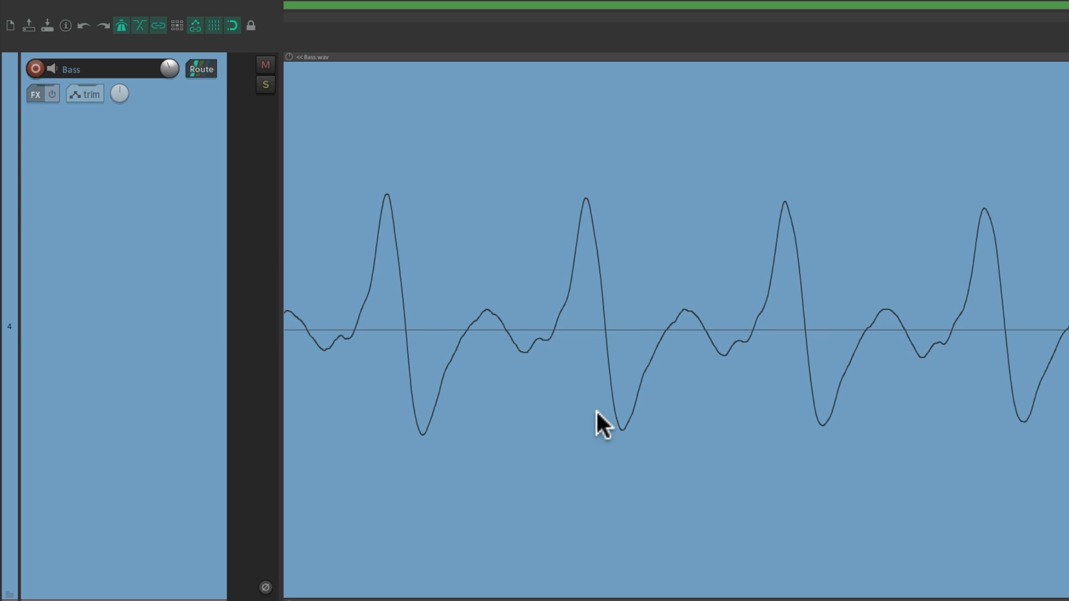
{"action": "left_click", "coordinate": [584, 357]}
{"action": "key", "text": "s"}
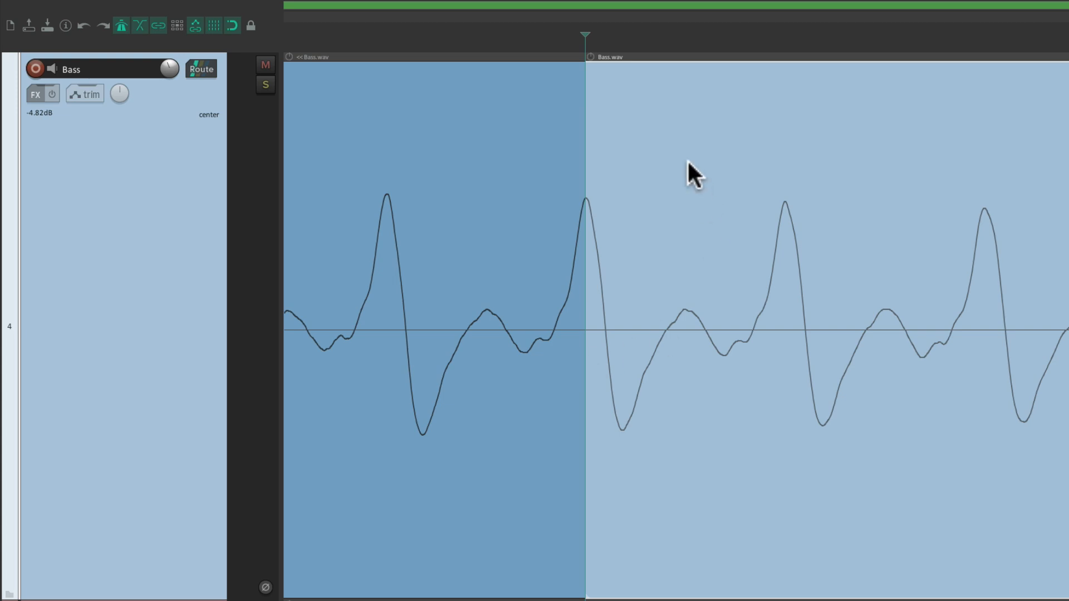
{"action": "key", "text": "Delete"}
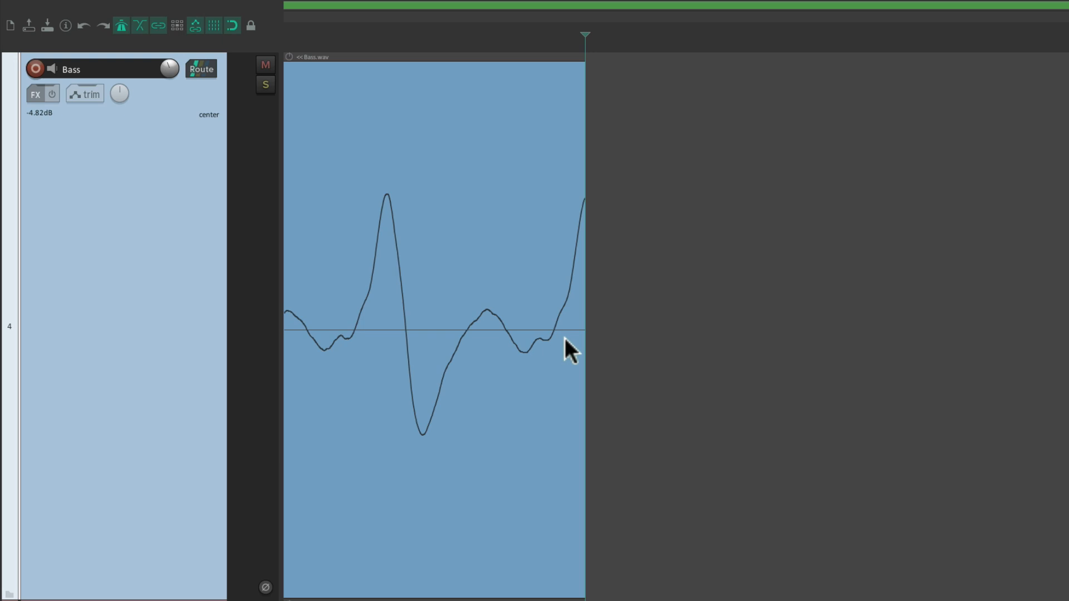
{"action": "key", "text": "ctrl+z"}
{"action": "key", "text": "ctrl+z"}
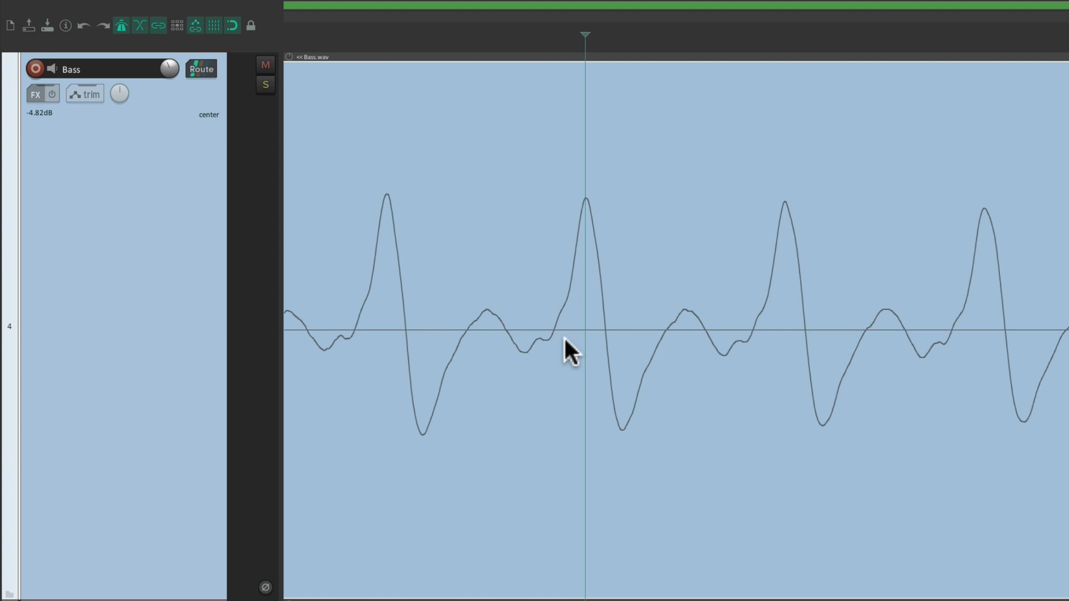
Split the Bass item at the small crest before that tall peak, delete the part after it, and undo both edits
{"action": "left_click", "coordinate": [486, 352]}
{"action": "key", "text": "s"}
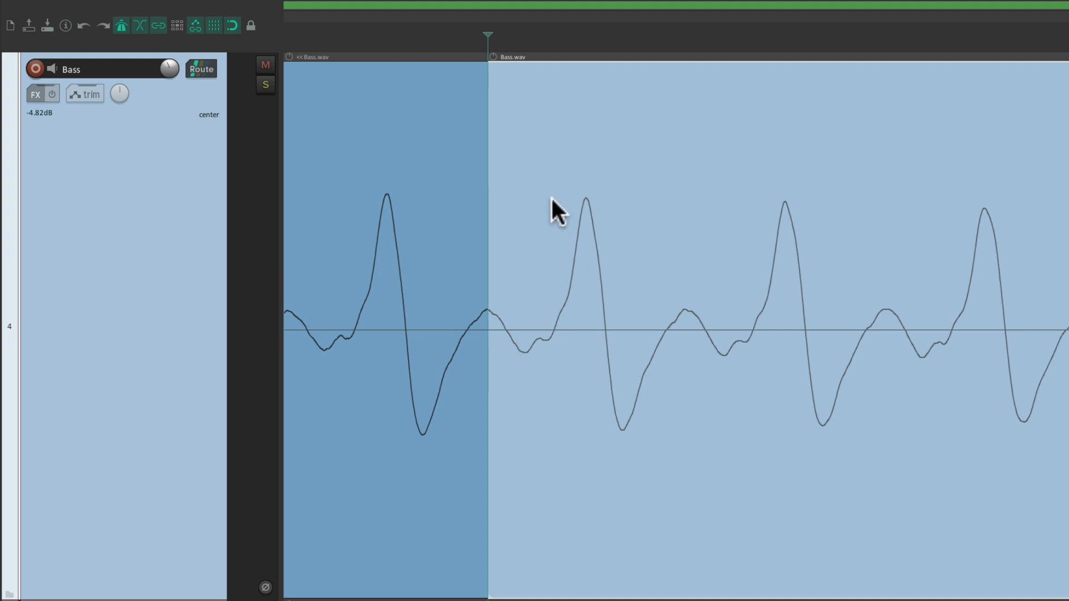
{"action": "key", "text": "Delete"}
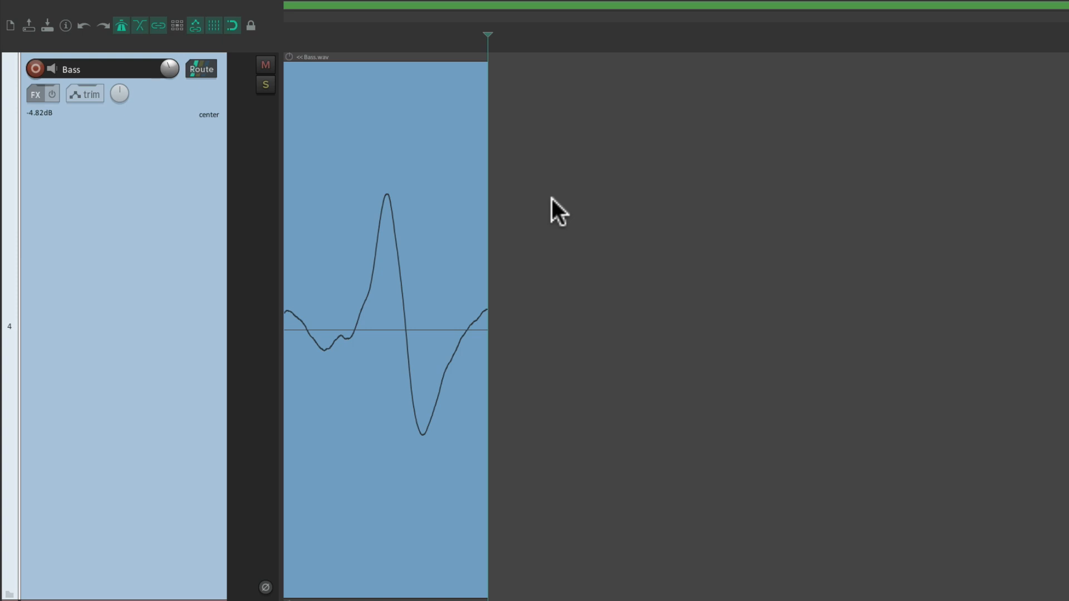
{"action": "key", "text": "ctrl+z"}
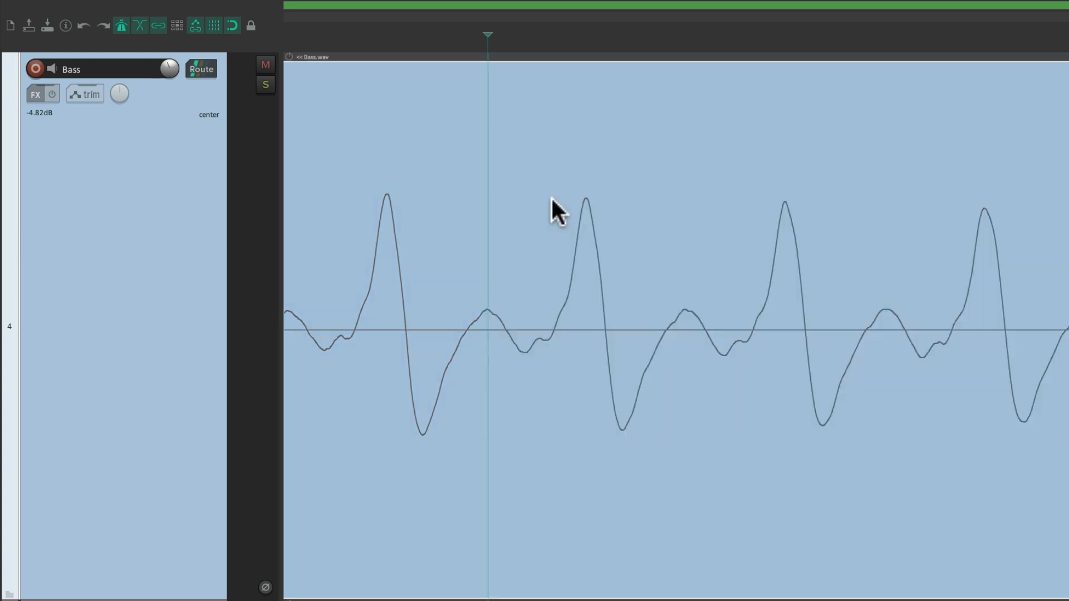
Split the Bass item at the zero crossing before the tall peak and at the one before the preceding small crest
{"action": "left_click", "coordinate": [585, 365]}
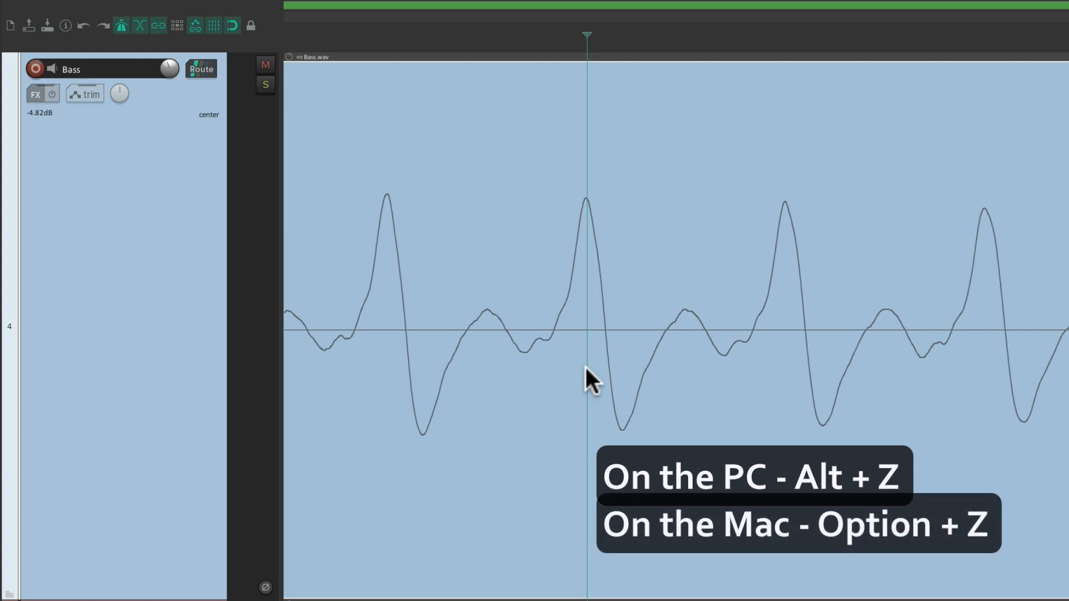
{"action": "key", "text": "alt+z"}
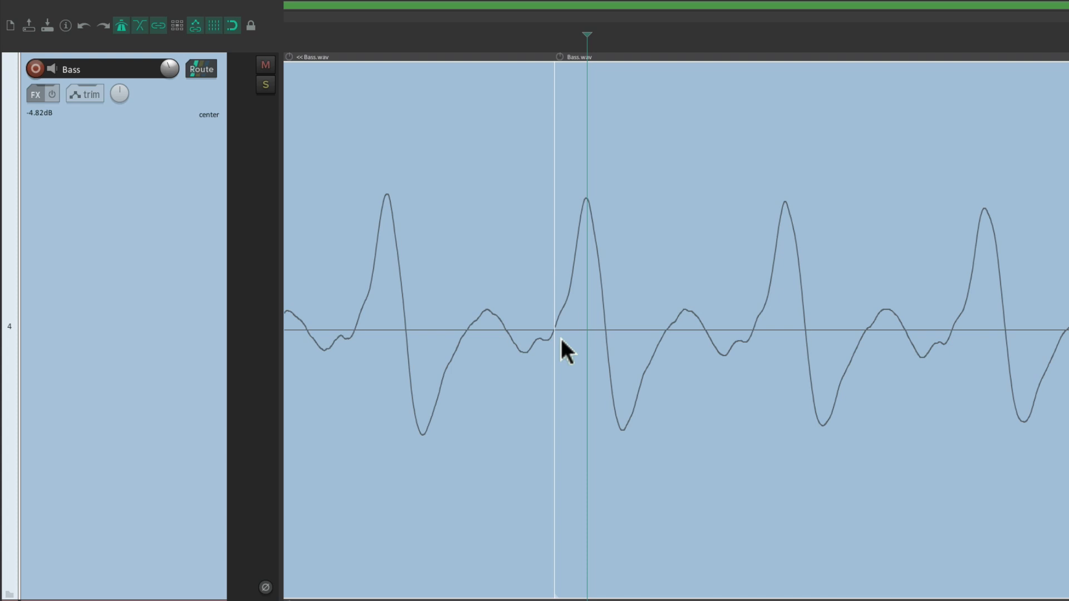
{"action": "left_click", "coordinate": [487, 349]}
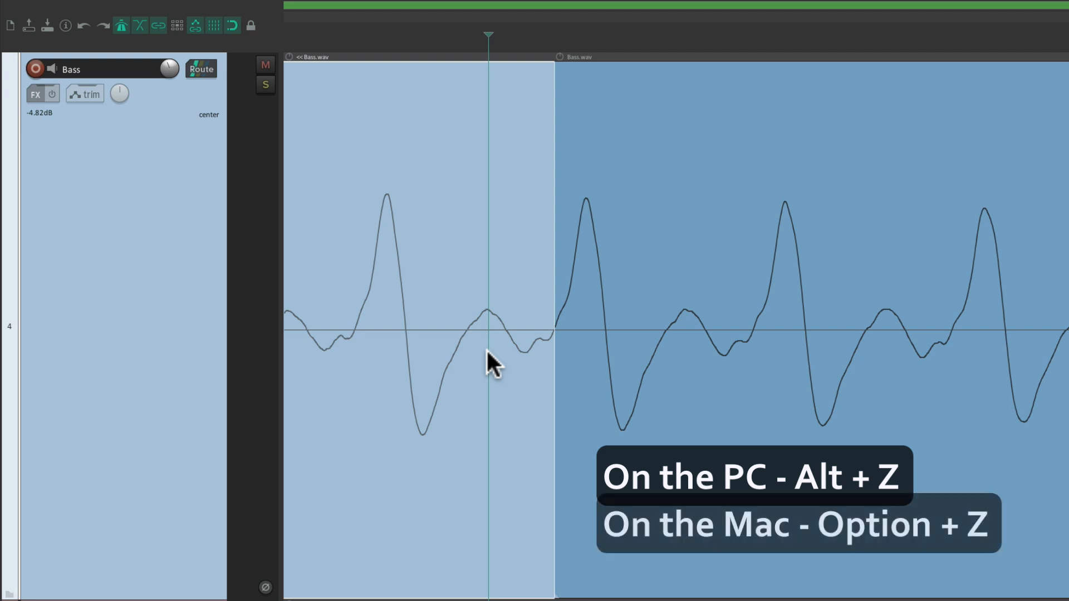
{"action": "key", "text": "alt+z"}
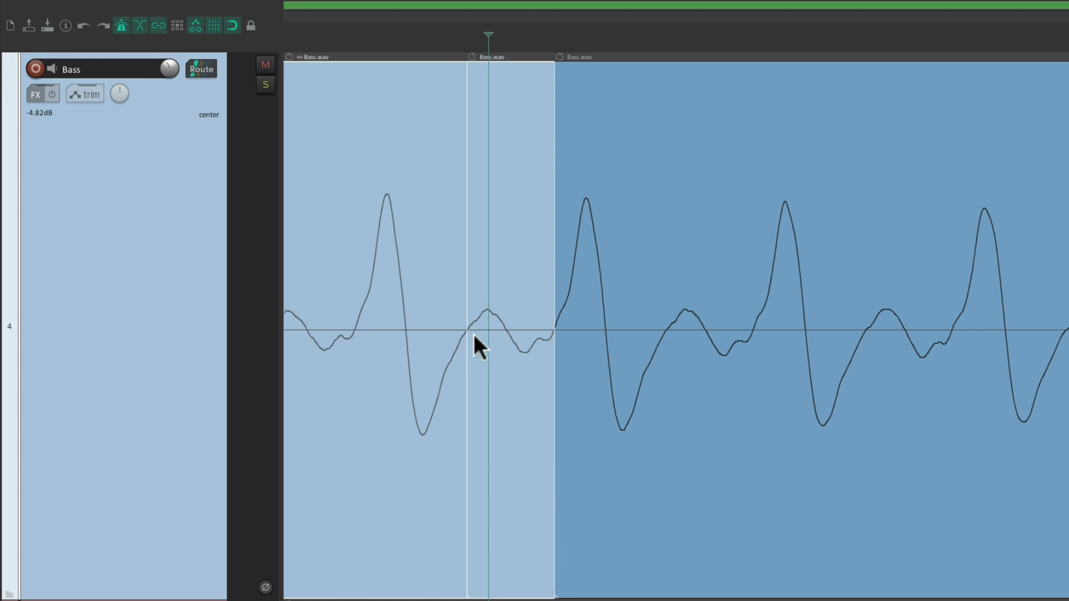
Delete the Bass section after the zero-crossing split and the short slice just before it
{"action": "left_click", "coordinate": [658, 232]}
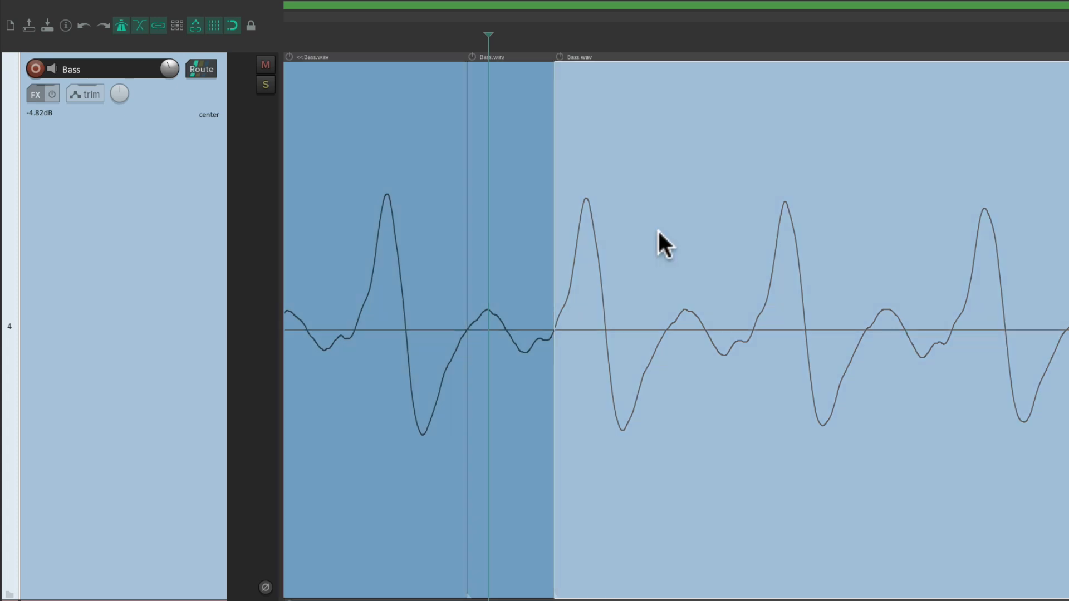
{"action": "key", "text": "Delete"}
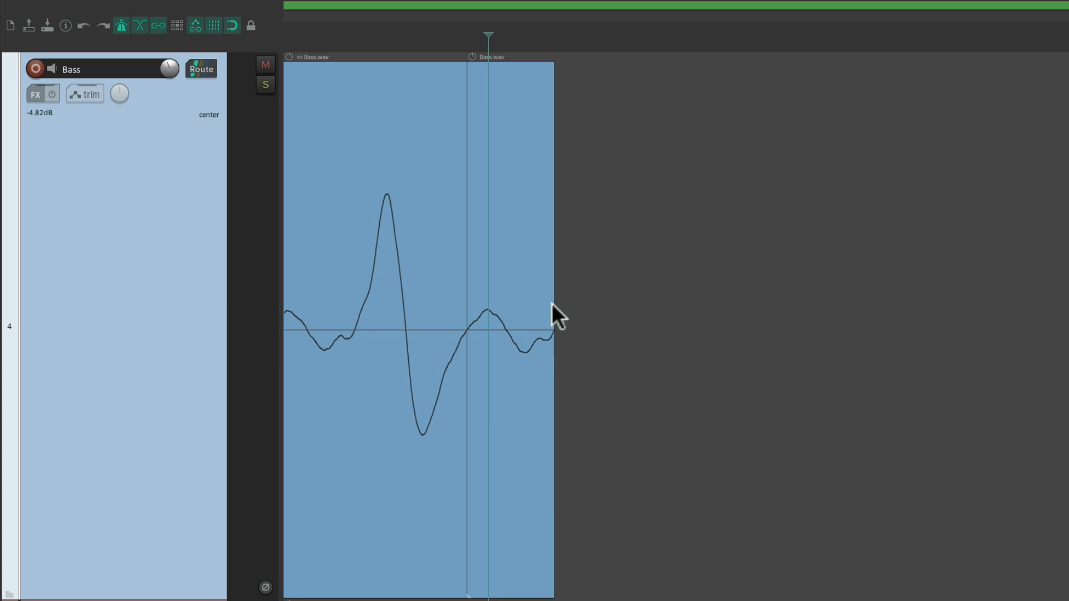
{"action": "left_click", "coordinate": [527, 242]}
{"action": "key", "text": "Delete"}
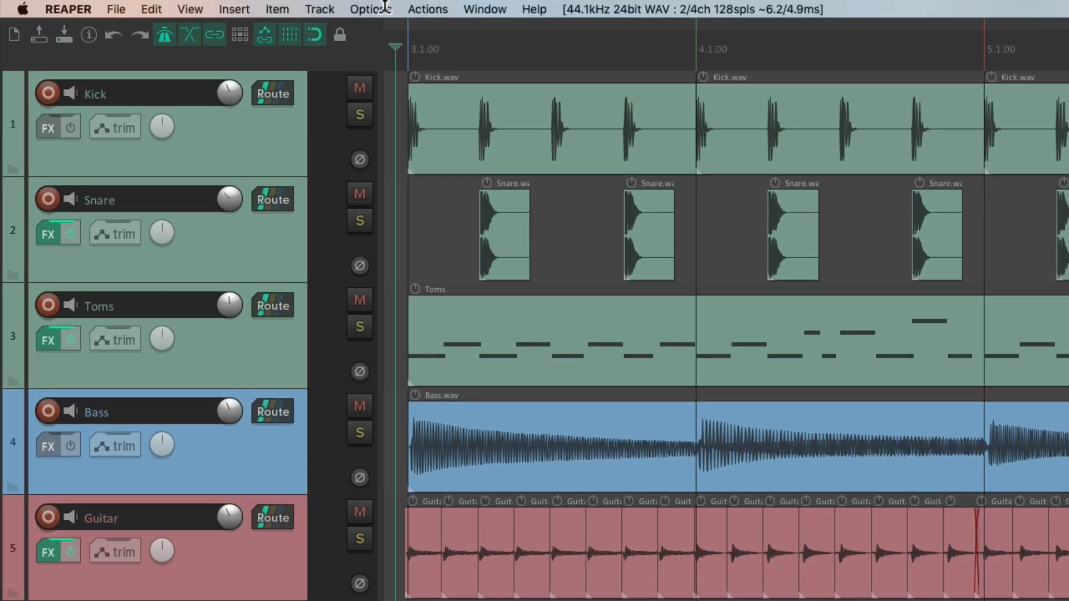
Select the Intro Kick item and its two Snare items, view their shared item properties, and close them without changes
{"action": "left_click", "coordinate": [245, 11]}
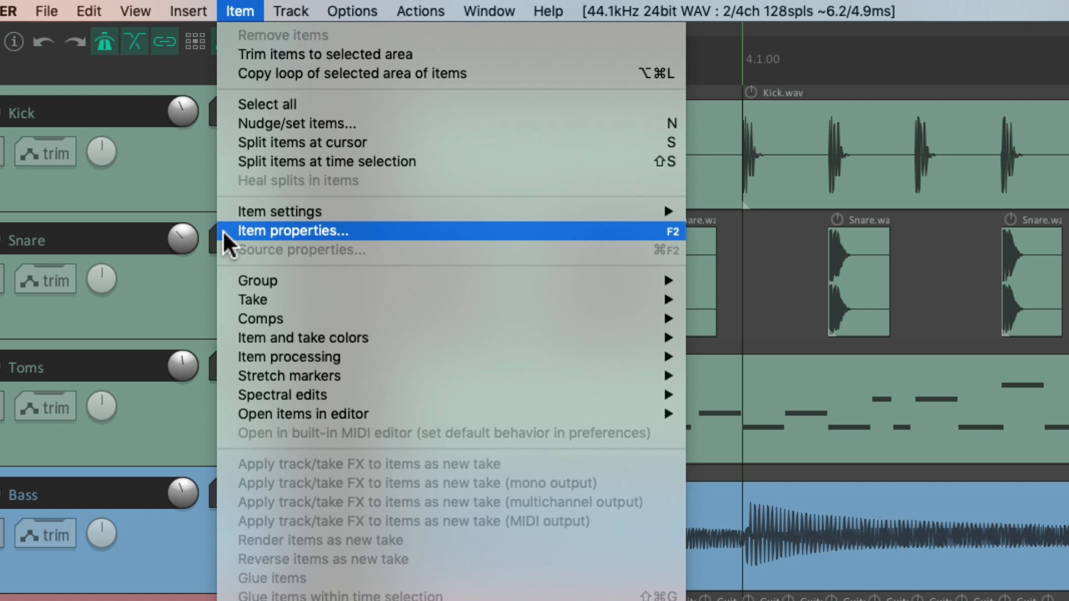
{"action": "key", "text": "F2"}
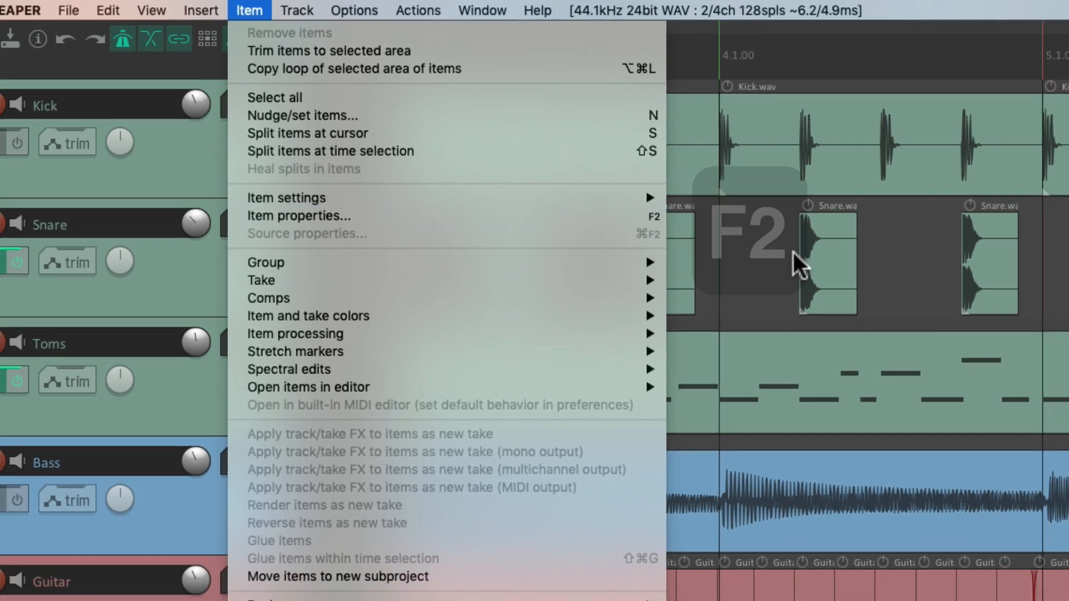
{"action": "left_click", "coordinate": [859, 285]}
{"action": "left_click", "coordinate": [560, 82]}
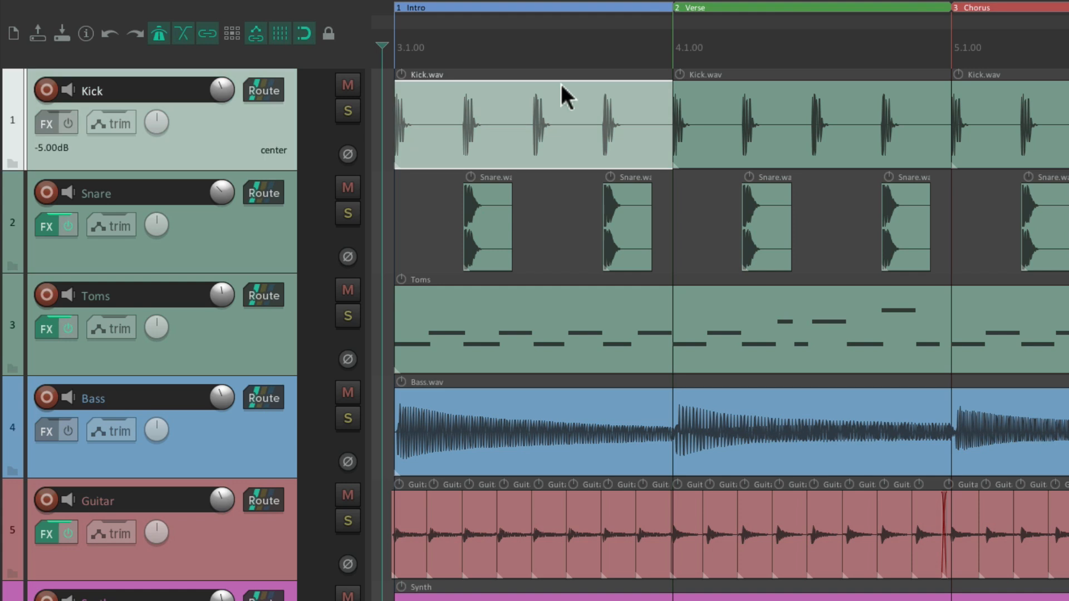
{"action": "left_click_drag", "start_coordinate": [501, 112], "coordinate": [646, 224]}
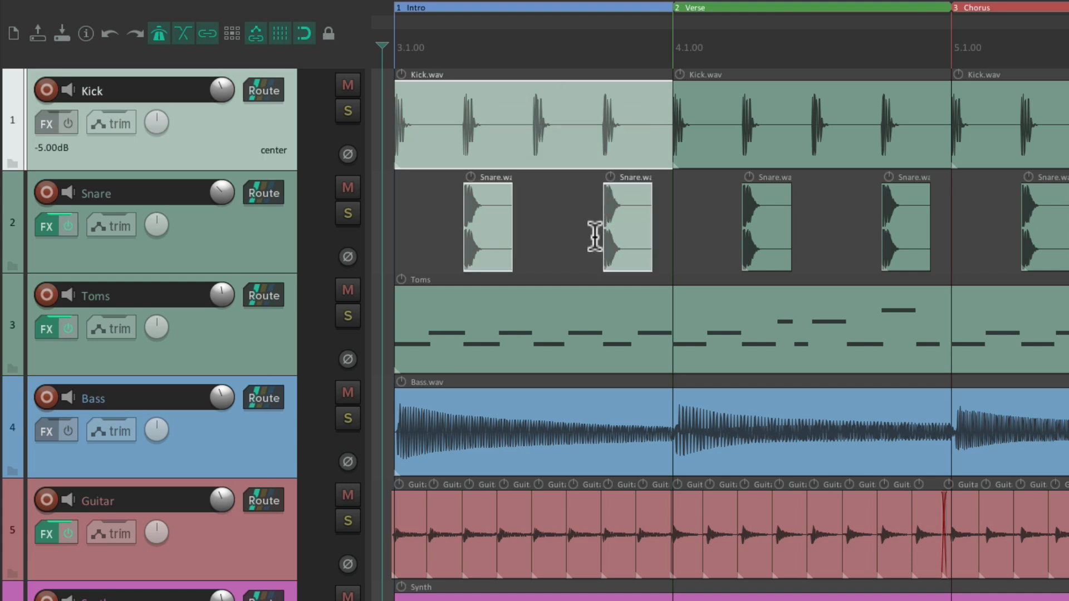
{"action": "key", "text": "F2"}
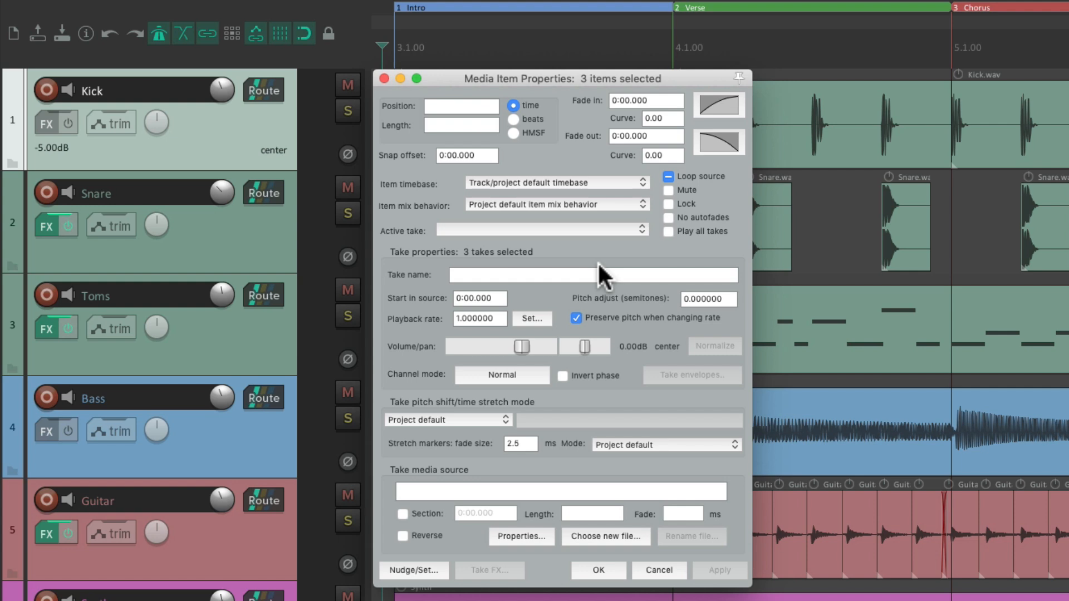
{"action": "key", "text": "Escape"}
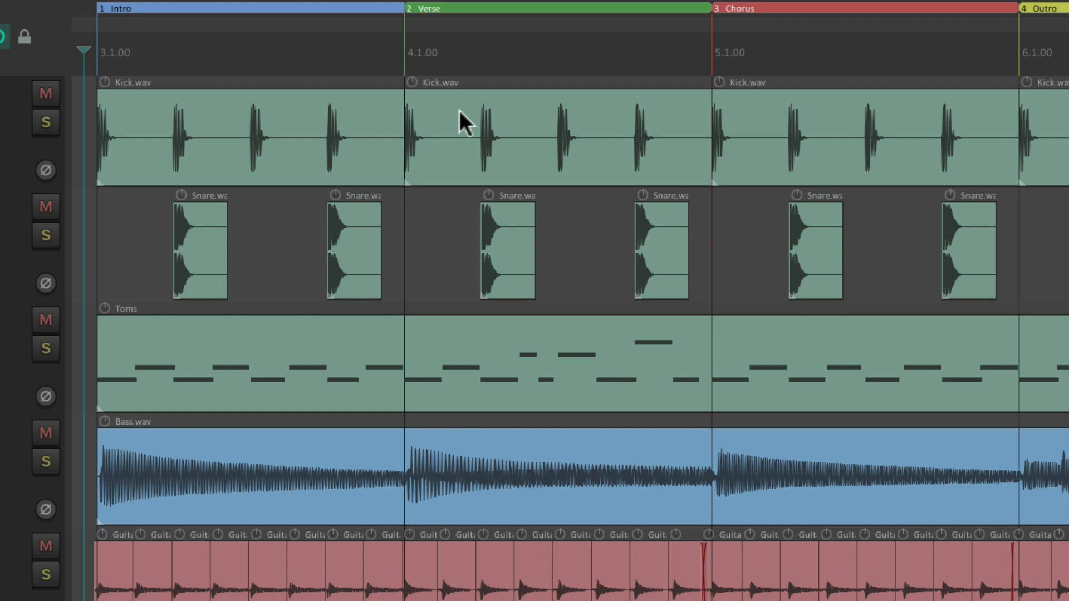
Group the Verse Kick item with the two Snare items beneath it
{"action": "left_click_drag", "start_coordinate": [459, 108], "coordinate": [634, 265]}
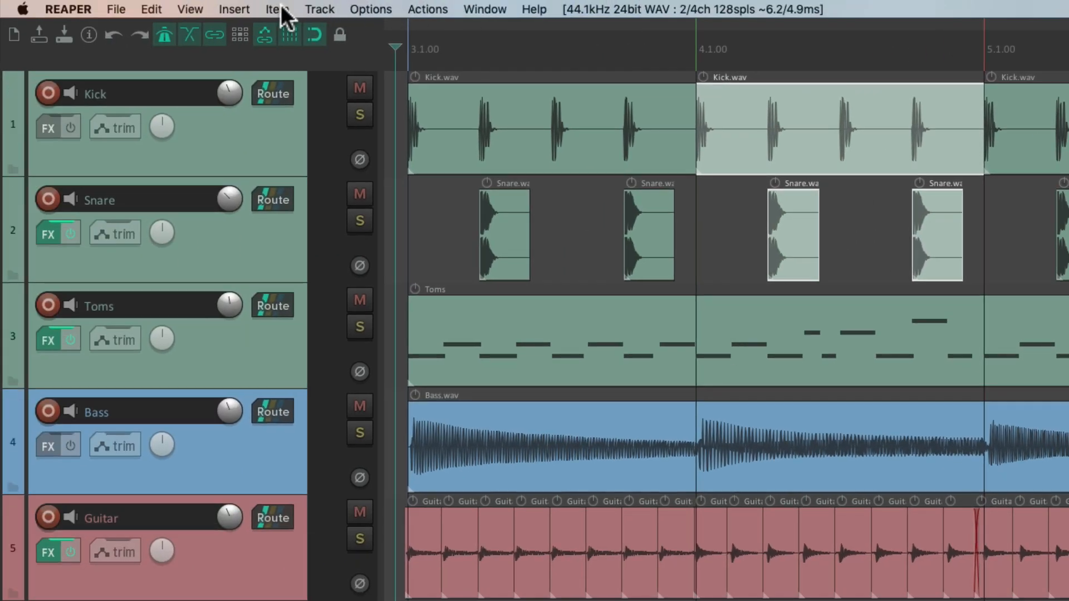
{"action": "left_click", "coordinate": [283, 11]}
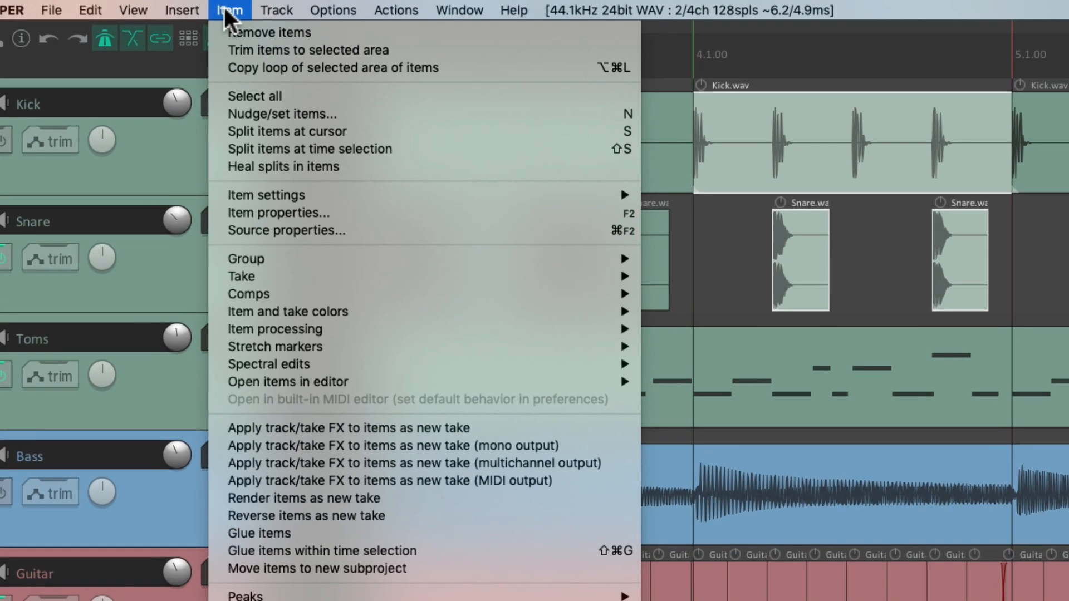
{"action": "mouse_move", "coordinate": [223, 261]}
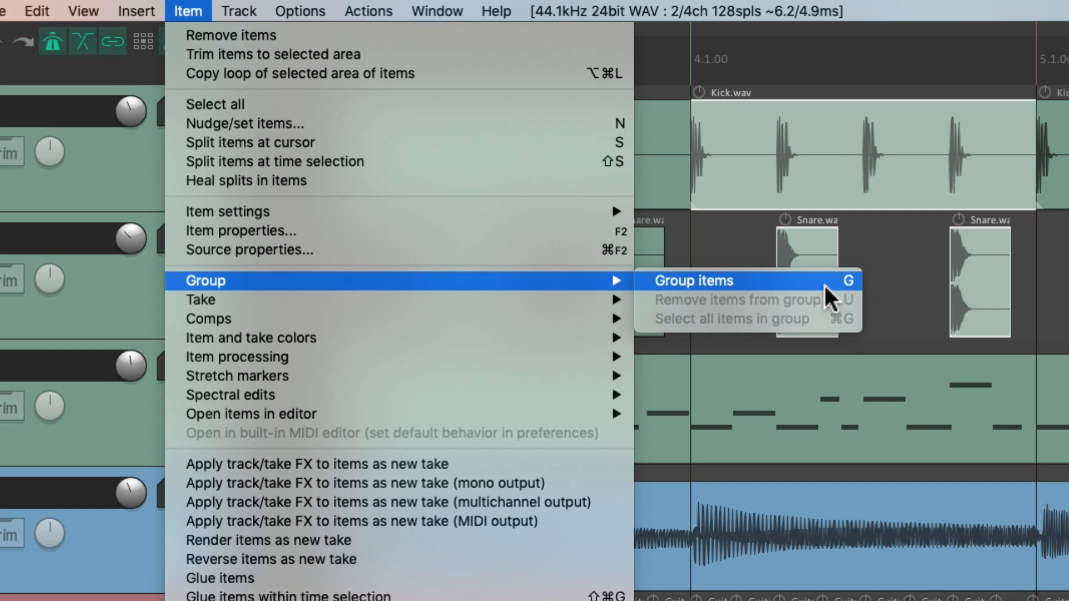
{"action": "key", "text": "g"}
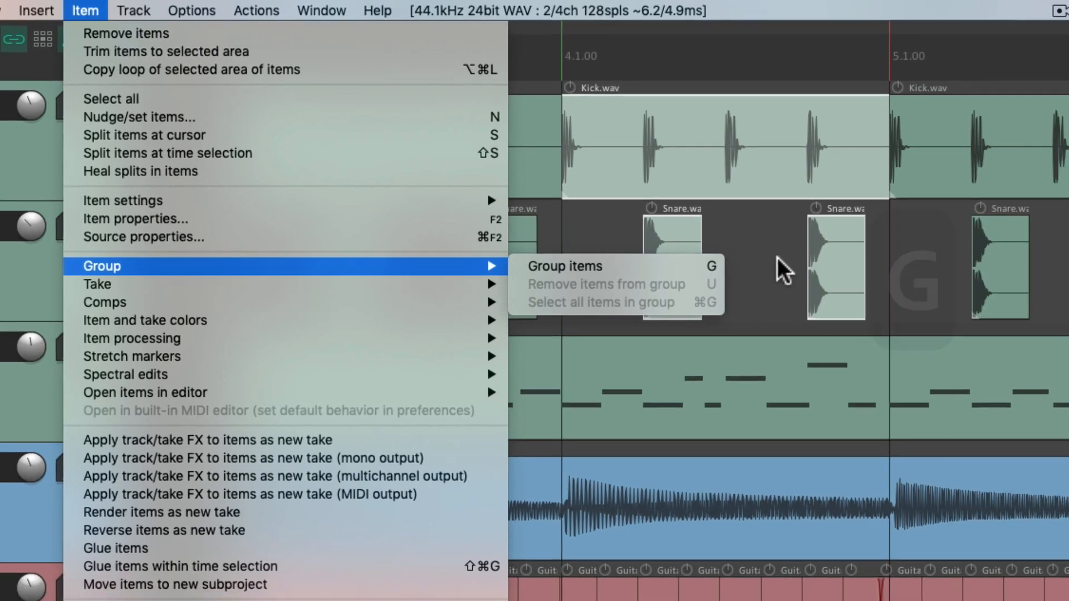
{"action": "left_click", "coordinate": [835, 281]}
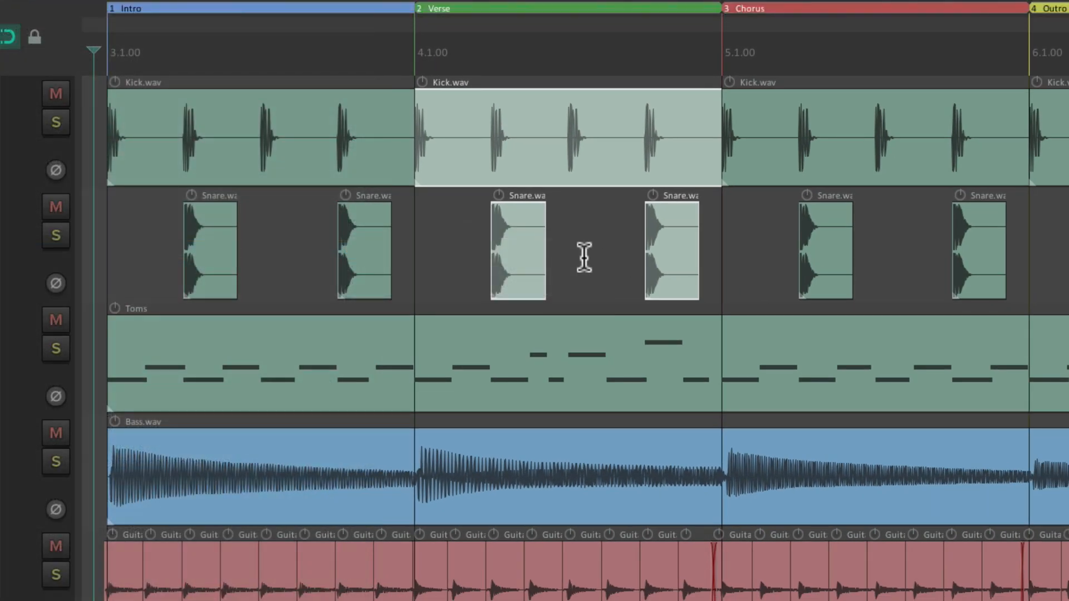
{"action": "key", "text": "g"}
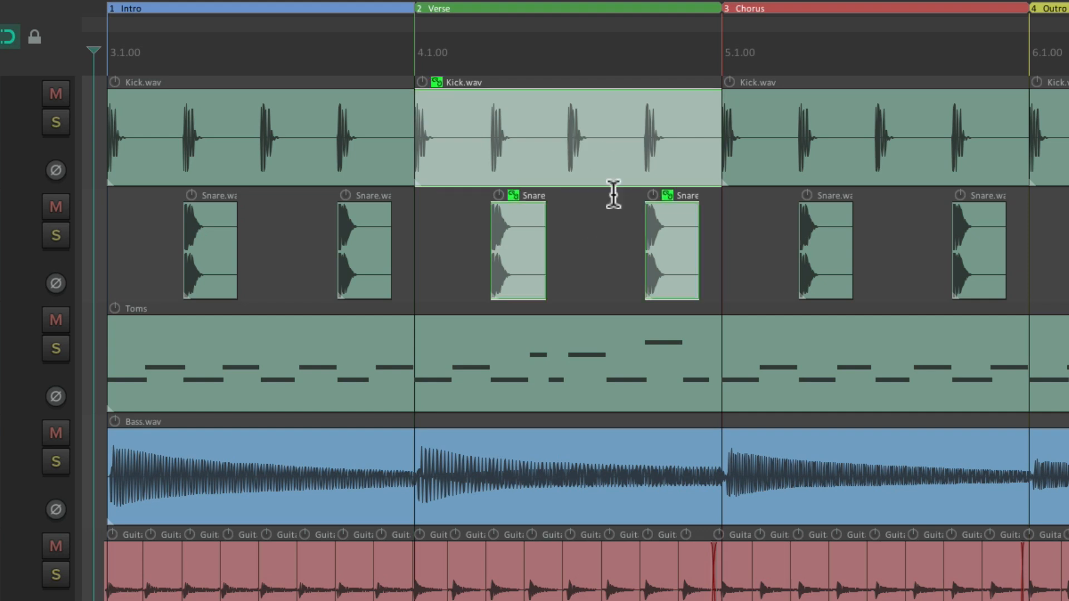
Try moving and deleting the grouped Verse Kick and Snare items together, and undo the deletion
{"action": "left_click_drag", "start_coordinate": [558, 109], "coordinate": [576, 121]}
{"action": "key", "text": "Delete"}
{"action": "key", "text": "ctrl+z"}
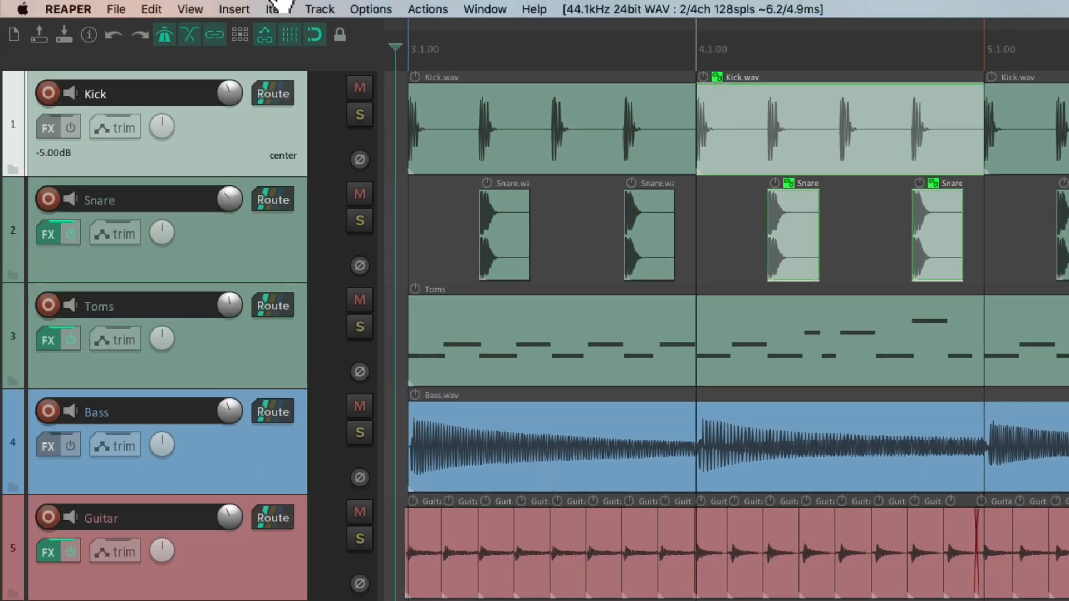
Remove the Verse Kick and Snare items from their group and group them again
{"action": "left_click", "coordinate": [278, 9]}
{"action": "mouse_move", "coordinate": [278, 262]}
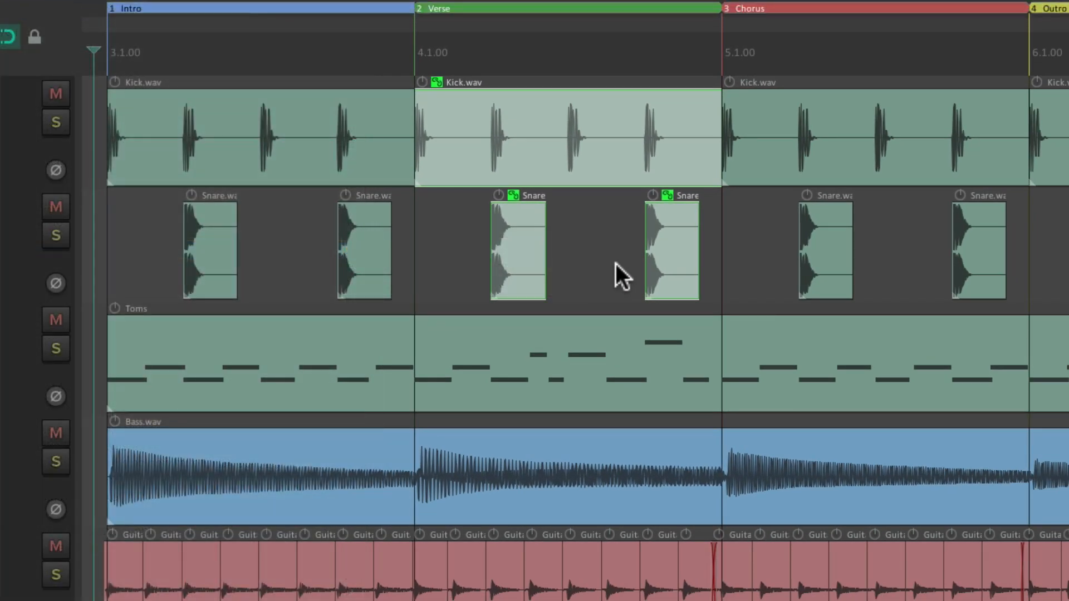
{"action": "key", "text": "u"}
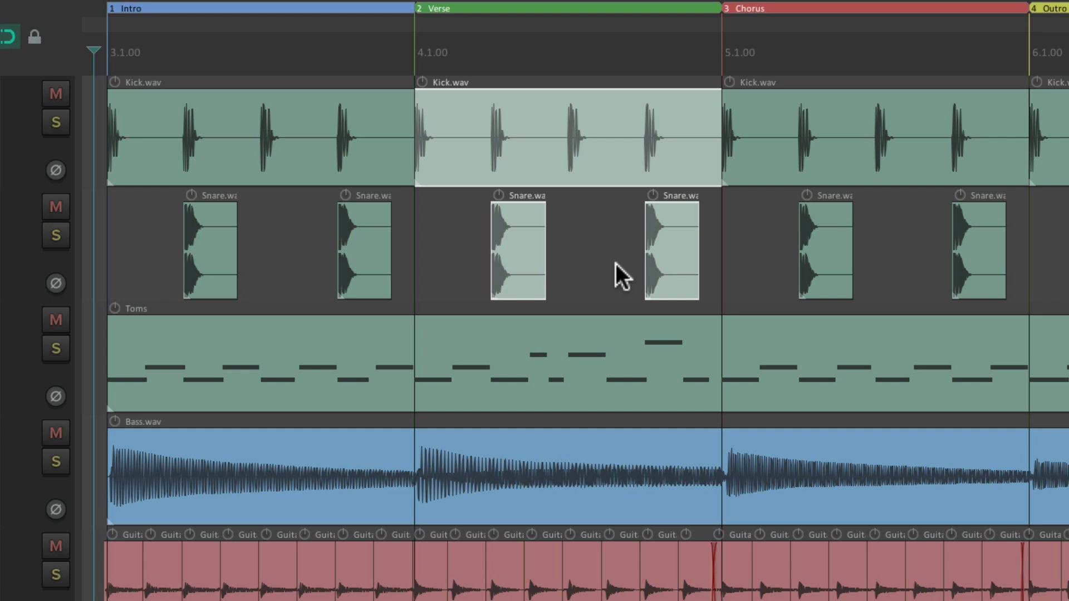
{"action": "key", "text": "g"}
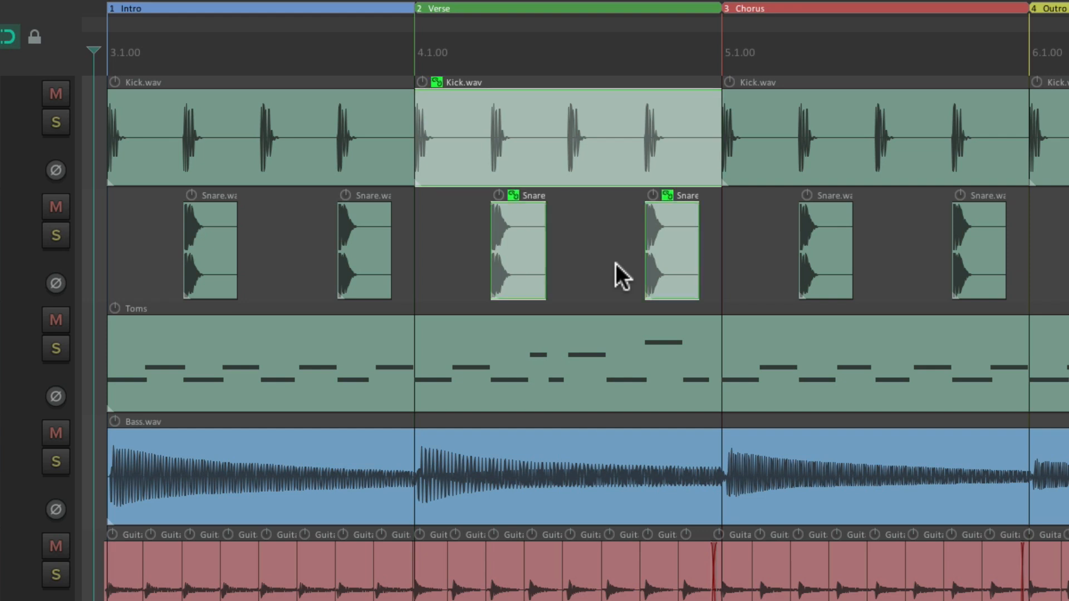
Clear the item selection, move the whole group using only the Verse Kick item, and undo the move
{"action": "key", "text": "Escape"}
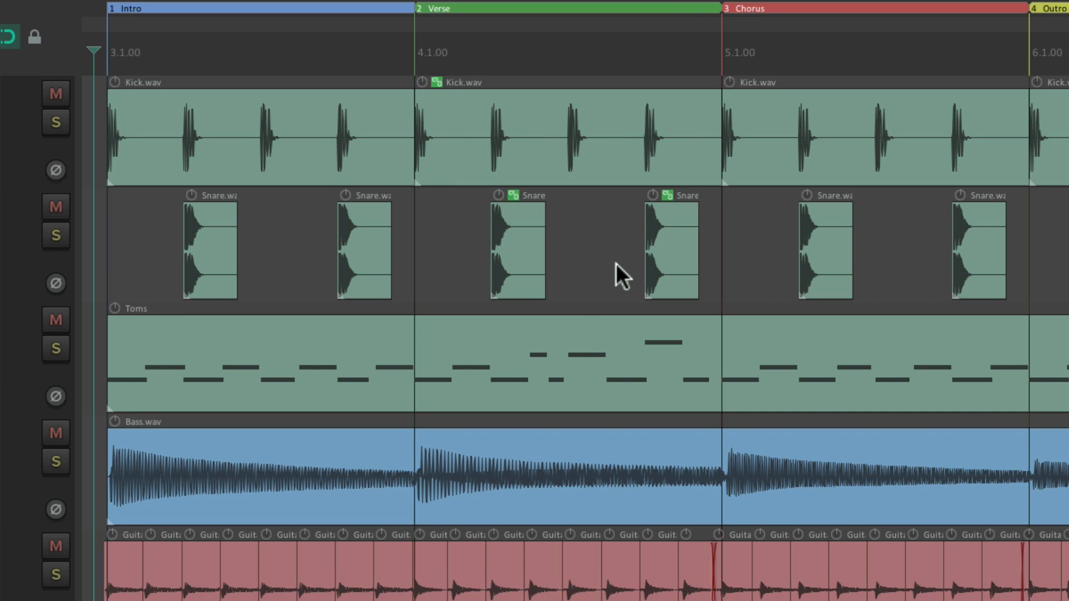
{"action": "left_click", "coordinate": [535, 106]}
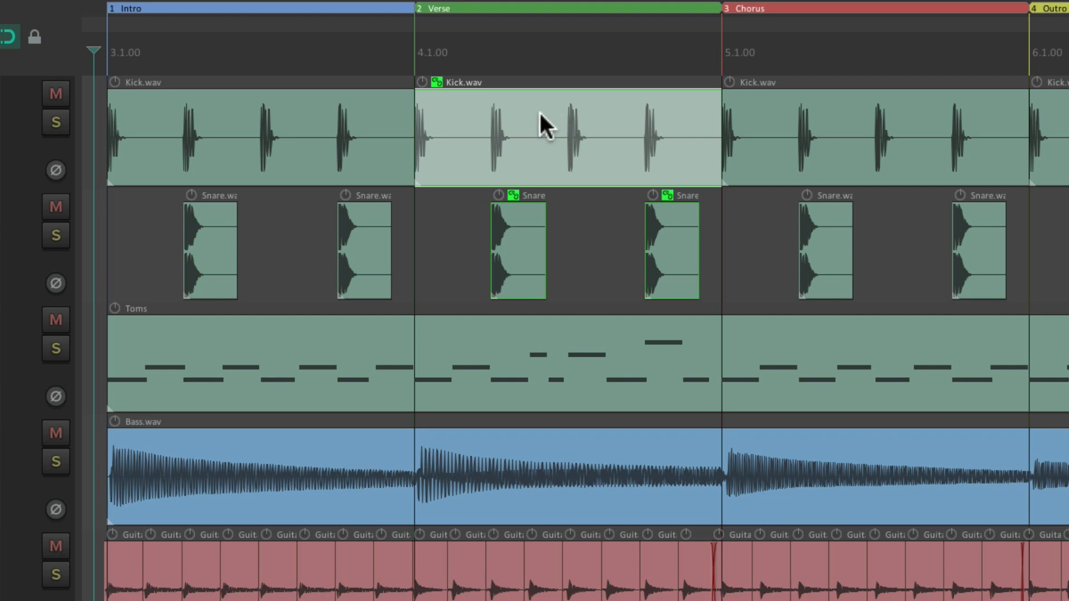
{"action": "left_click_drag", "start_coordinate": [537, 109], "coordinate": [616, 123]}
{"action": "key", "text": "super+z"}
Delete only the Verse Kick item from the group, undo the deletion, and delete it again
{"action": "key", "text": "Delete"}
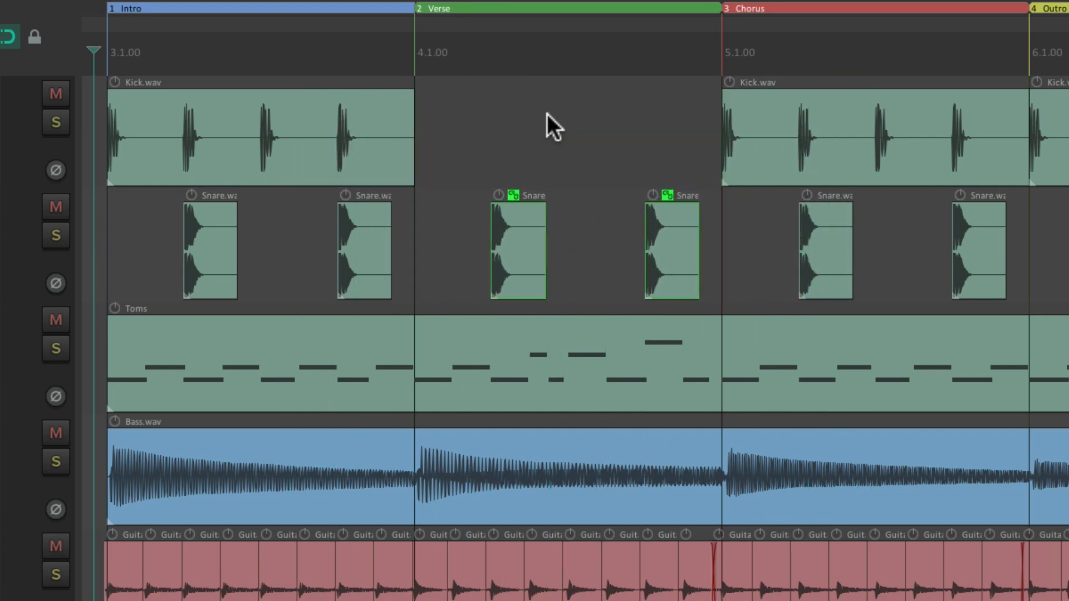
{"action": "key", "text": "super+z"}
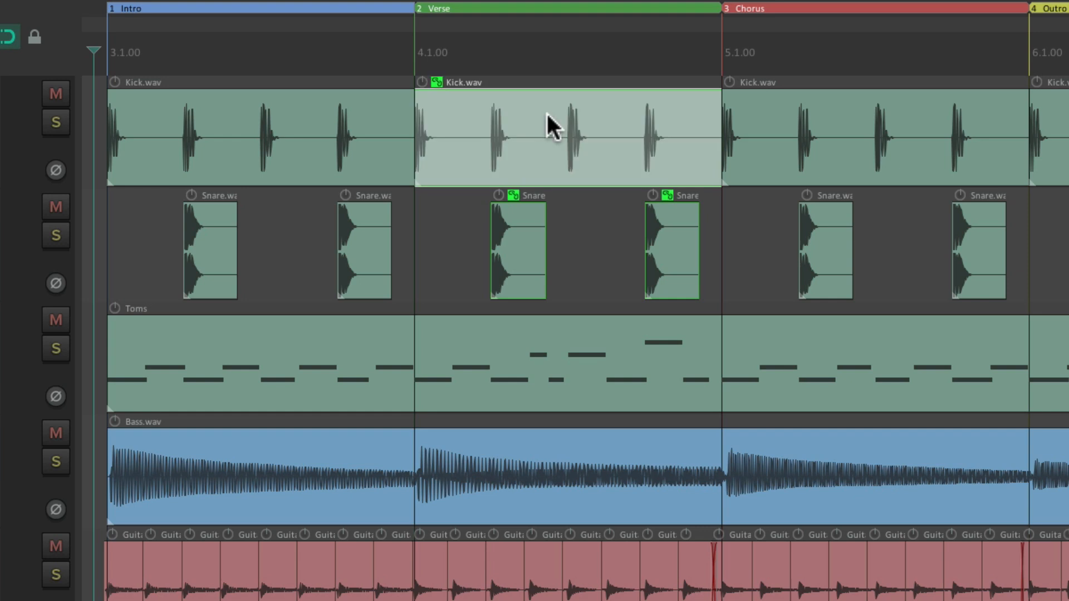
{"action": "key", "text": "Delete"}
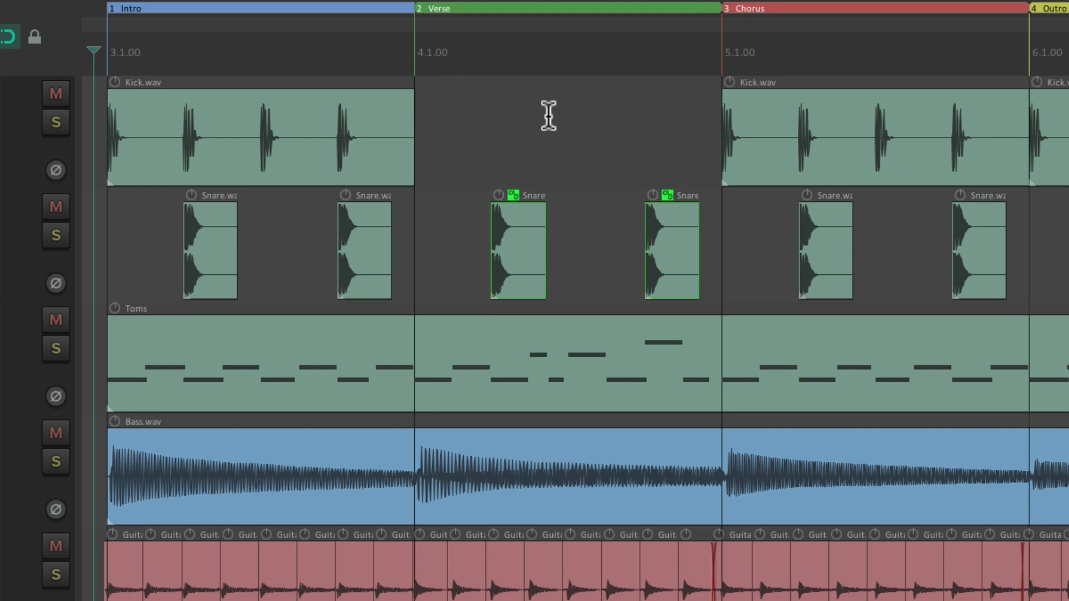
Undo the deletion of the Verse Kick item and select all items in its group
{"action": "key", "text": "super+z"}
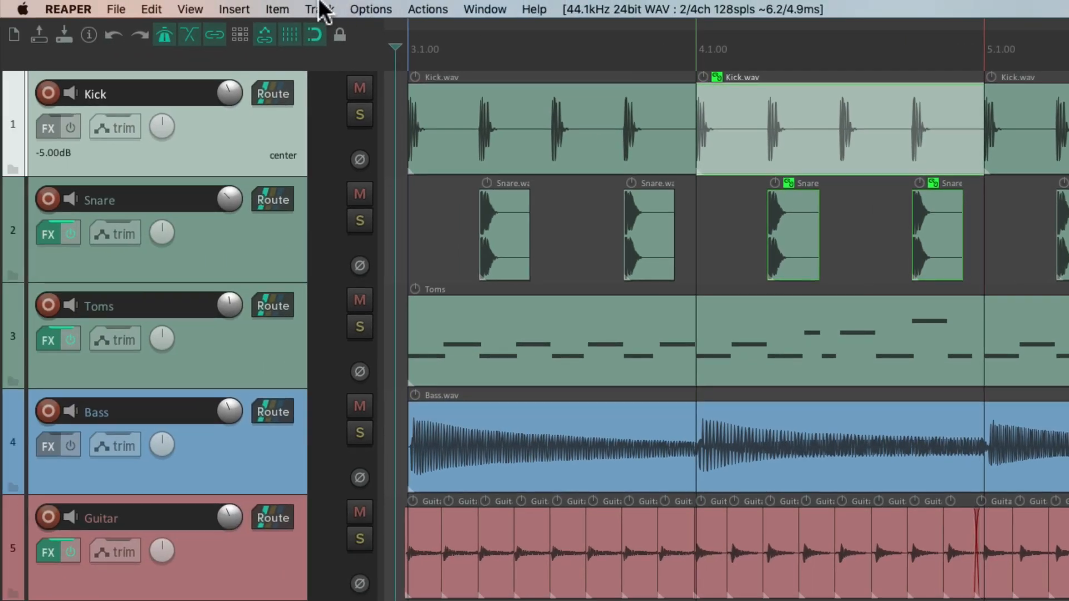
{"action": "left_click", "coordinate": [278, 9]}
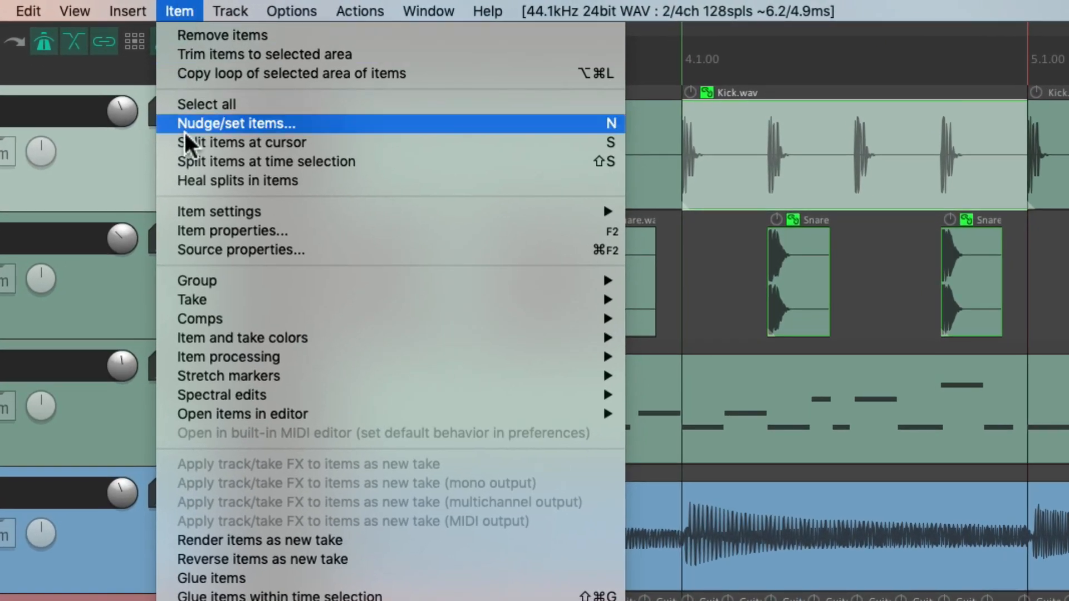
{"action": "mouse_move", "coordinate": [272, 237]}
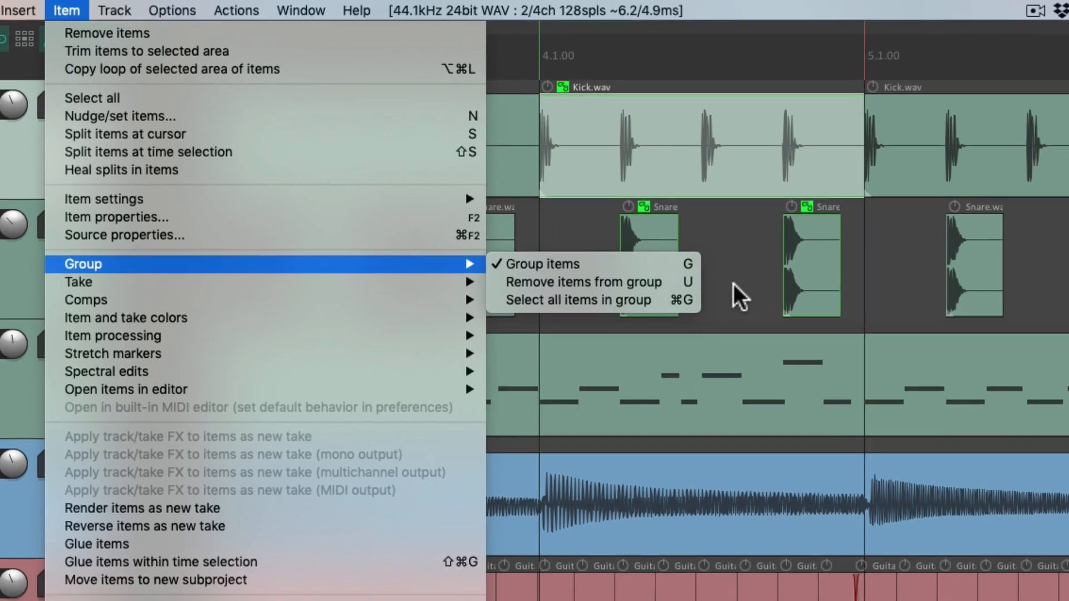
{"action": "left_click", "coordinate": [888, 303]}
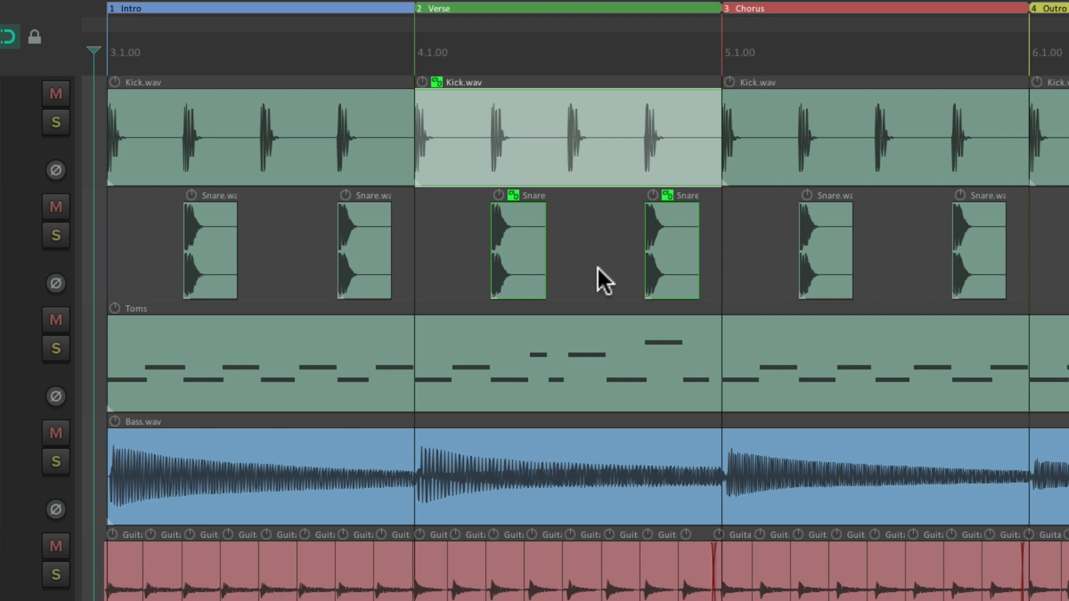
{"action": "key", "text": "super+g"}
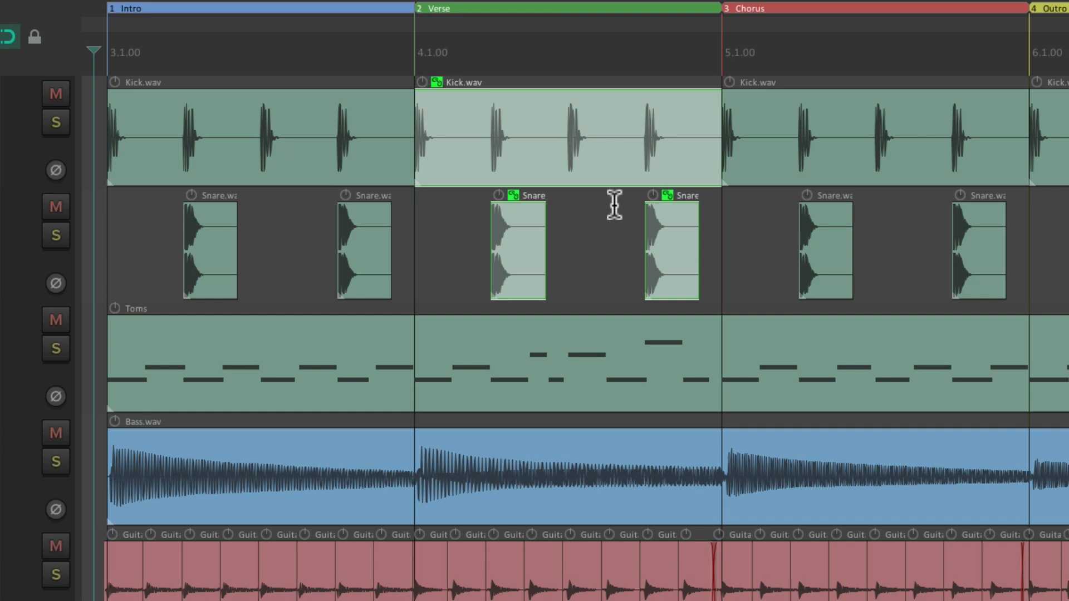
Try deleting all selected Kick and Snare items of the group twice, undoing the deletion each time
{"action": "key", "text": "Delete"}
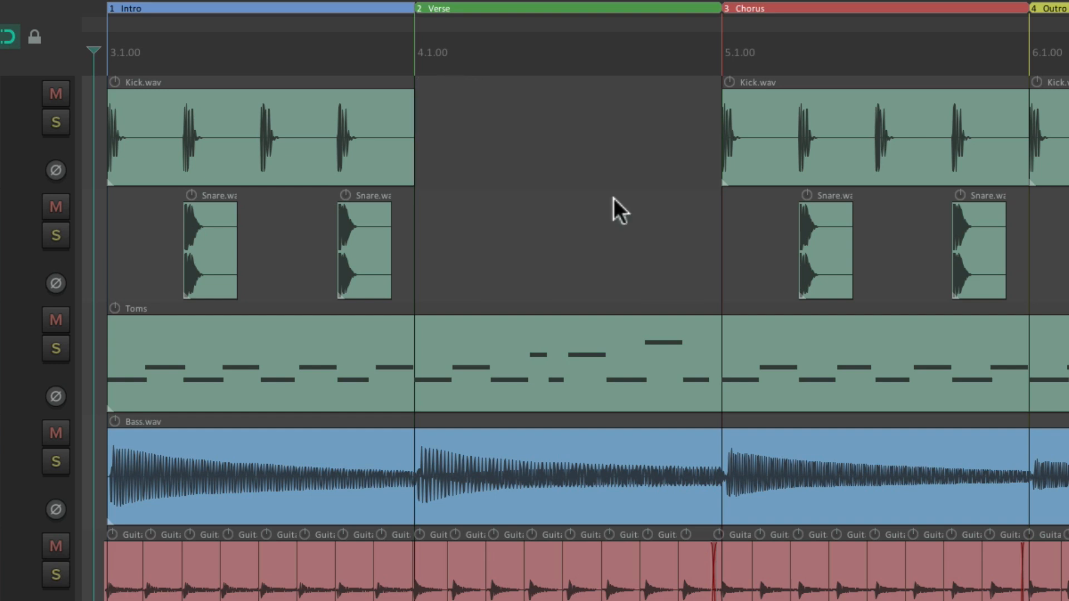
{"action": "key", "text": "ctrl+z"}
{"action": "key", "text": "Delete"}
{"action": "key", "text": "ctrl+z"}
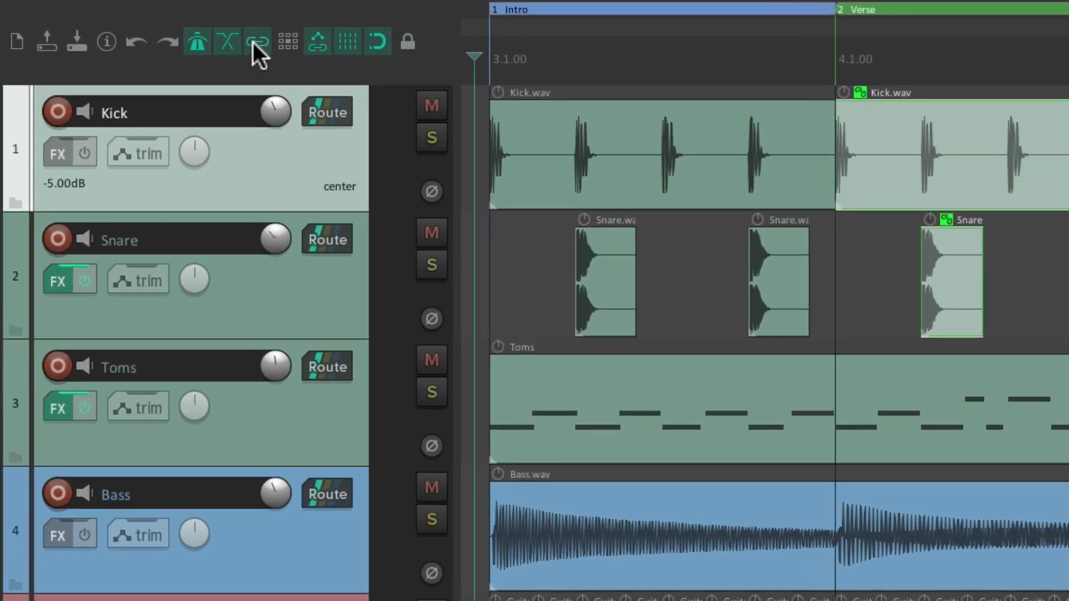
Turn on the option Selecting one item selects group, clear the selection, and select the group through the Verse Kick item
{"action": "right_click", "coordinate": [253, 42]}
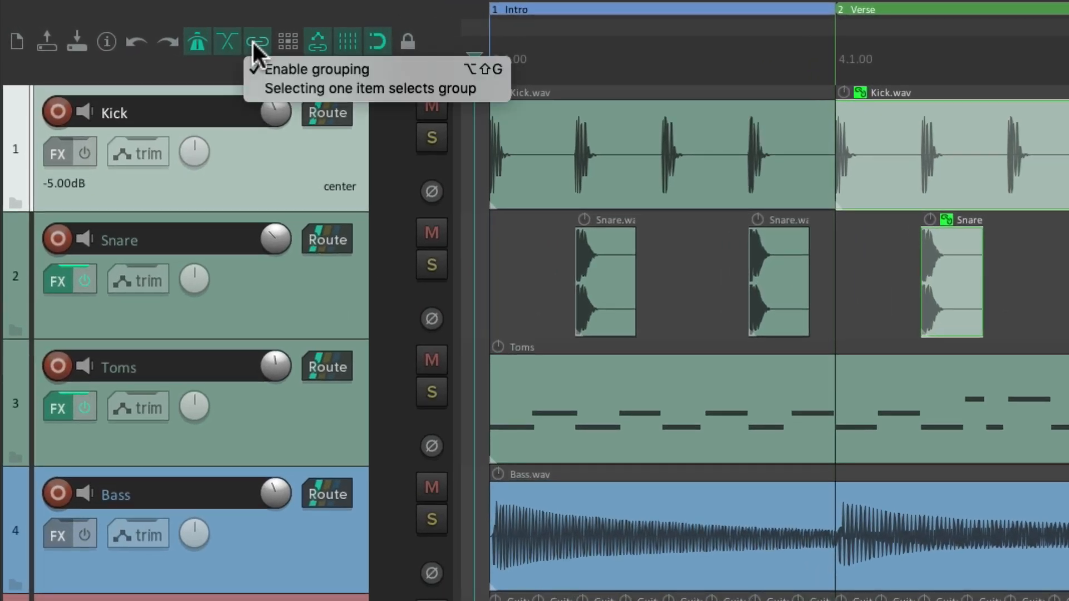
{"action": "left_click", "coordinate": [246, 81]}
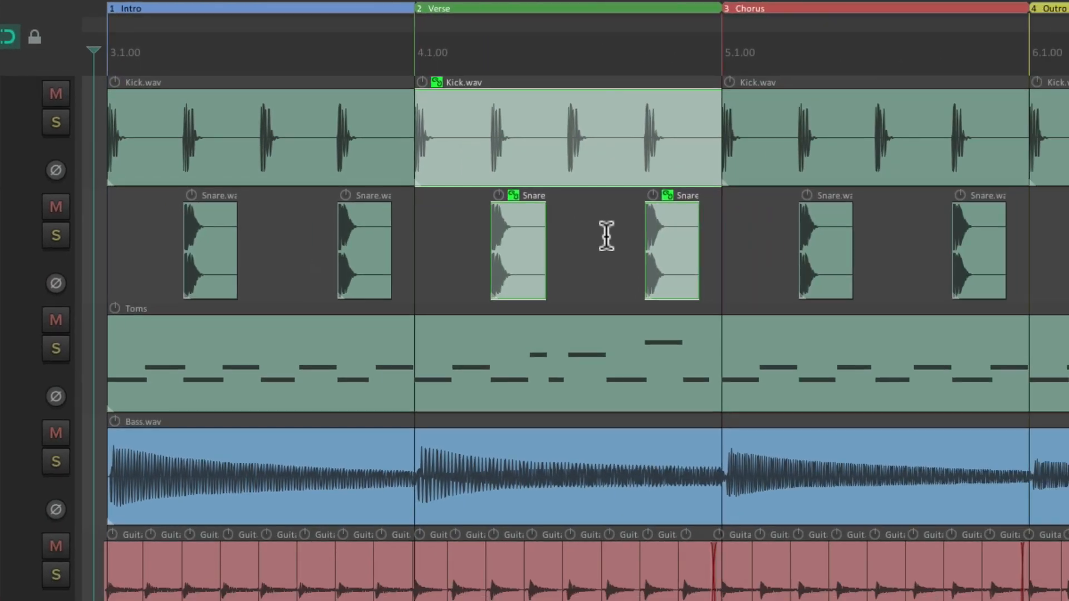
{"action": "left_click", "coordinate": [1051, 266]}
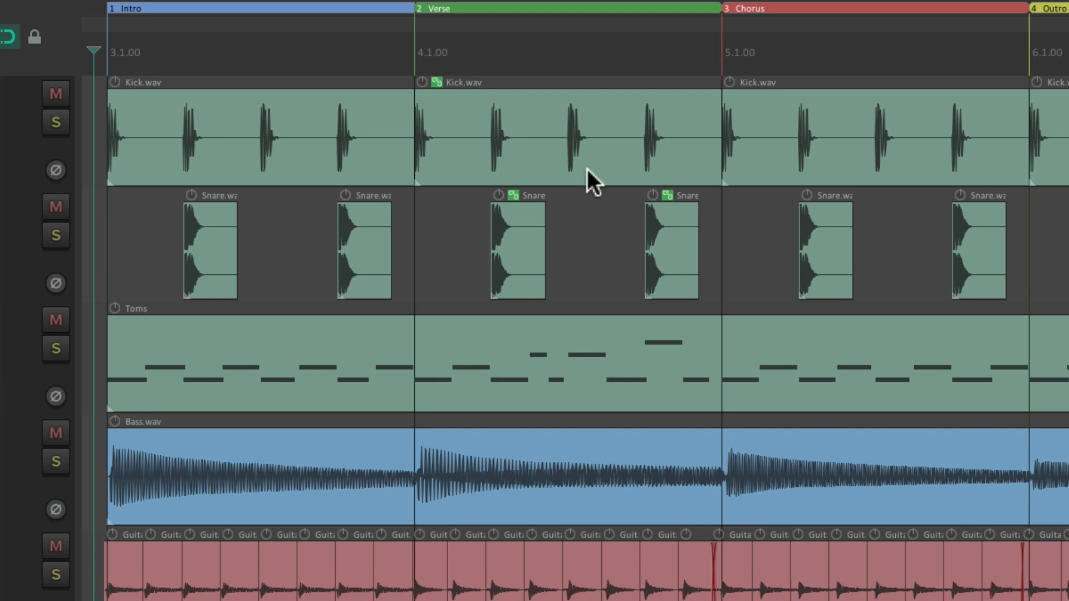
{"action": "left_click", "coordinate": [537, 111]}
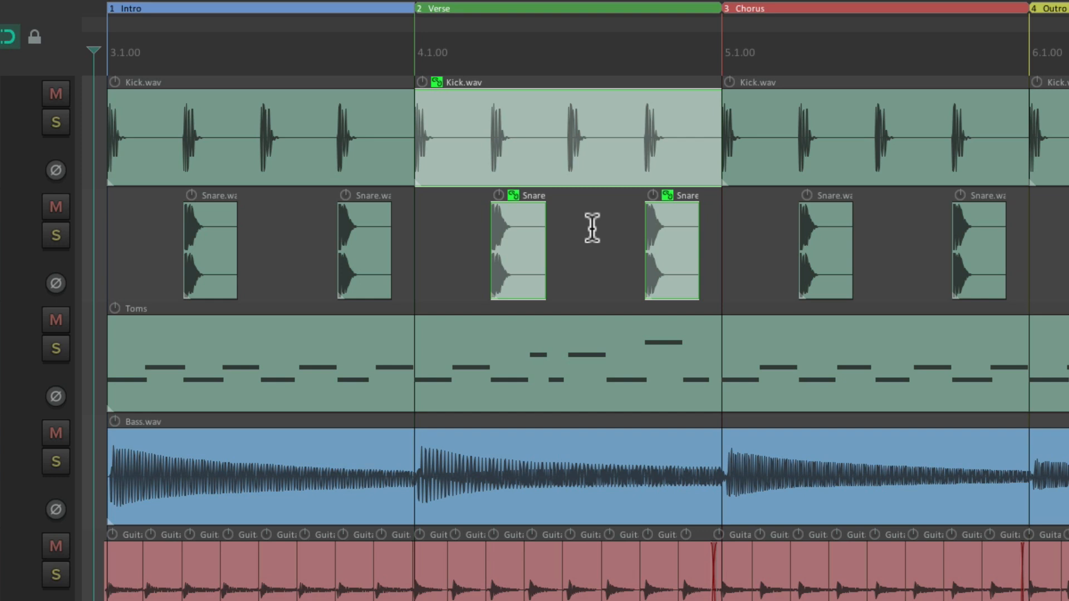
Try moving the whole Verse group slightly earlier and deleting it, undoing each change
{"action": "left_click_drag", "start_coordinate": [576, 148], "coordinate": [541, 145]}
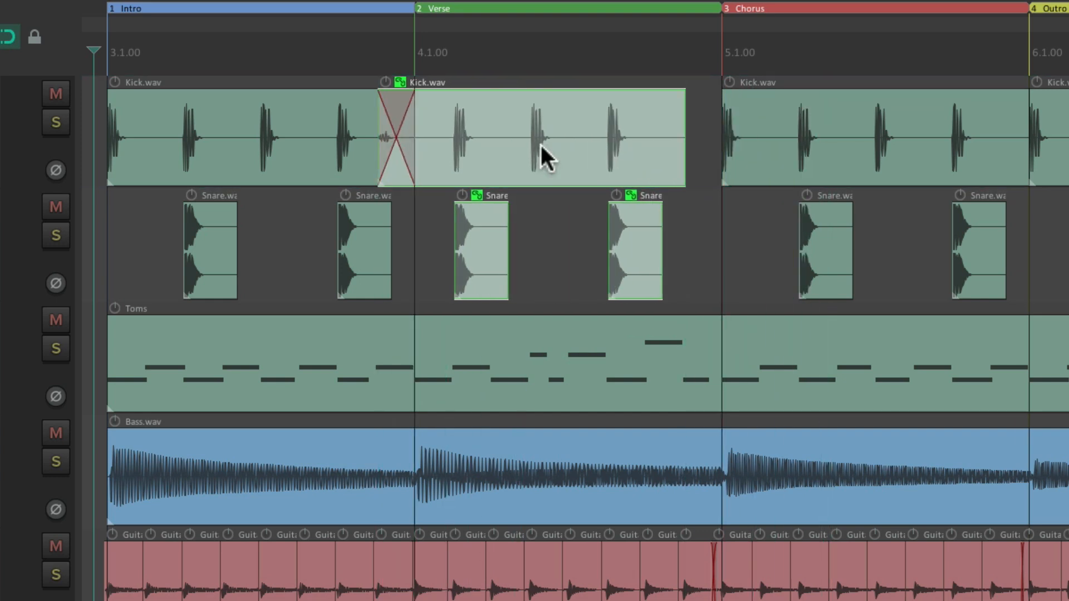
{"action": "key", "text": "ctrl+z"}
{"action": "key", "text": "Delete"}
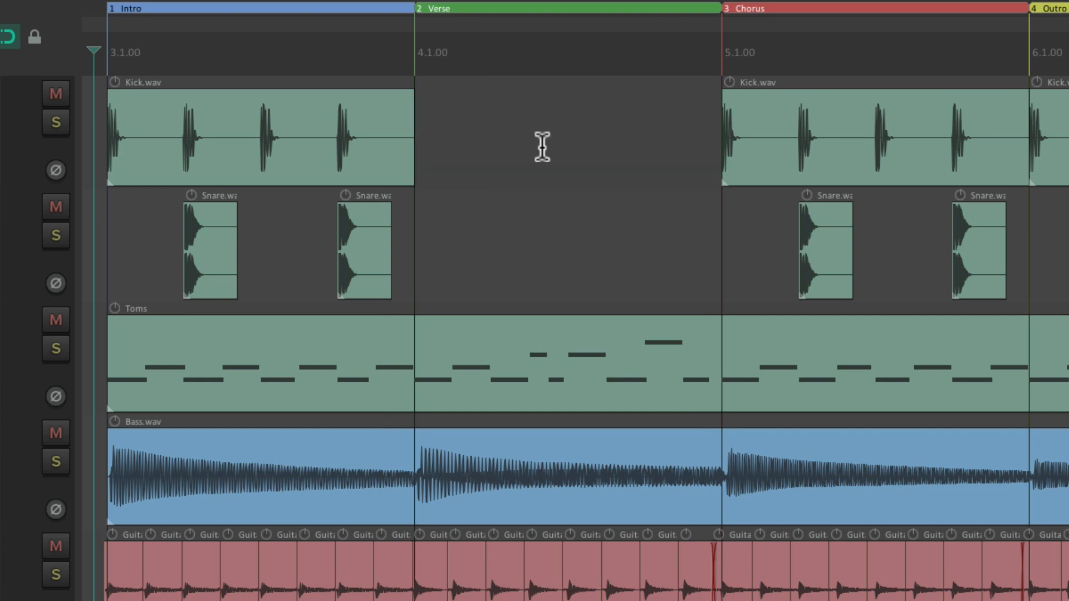
{"action": "key", "text": "ctrl+z"}
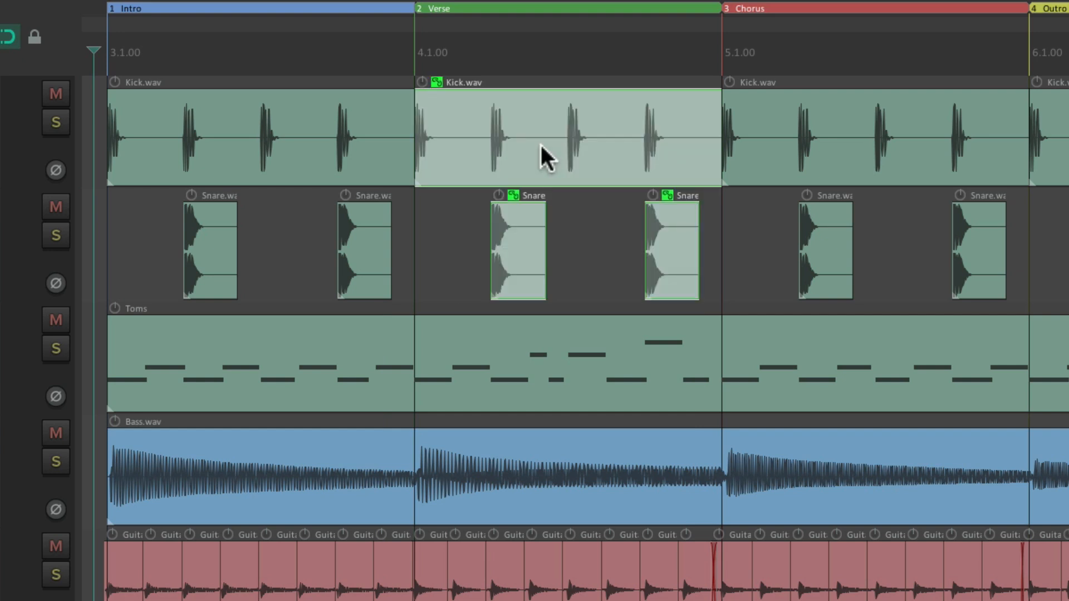
Delete the group once more, and undo back to before the Verse Kick and Snare items were grouped
{"action": "key", "text": "Delete"}
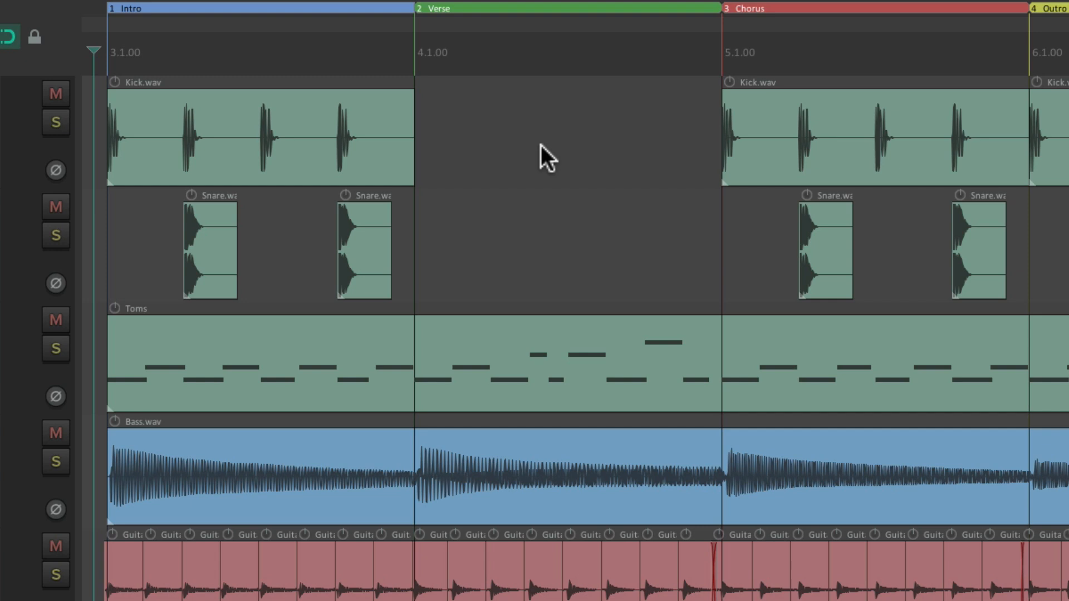
{"action": "key", "text": "ctrl+z"}
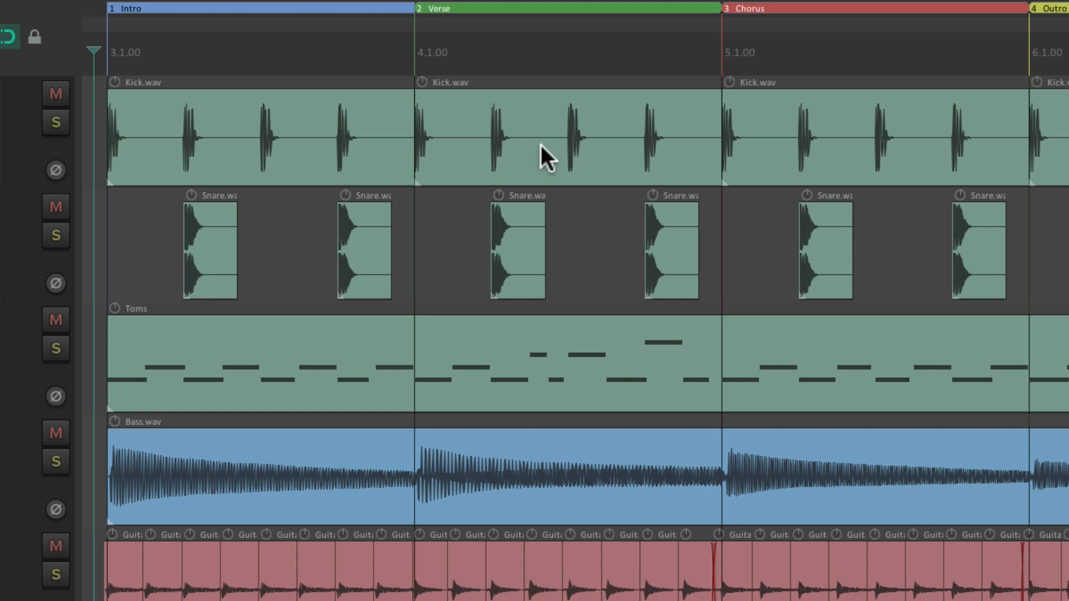
{"action": "key", "text": "ctrl+z"}
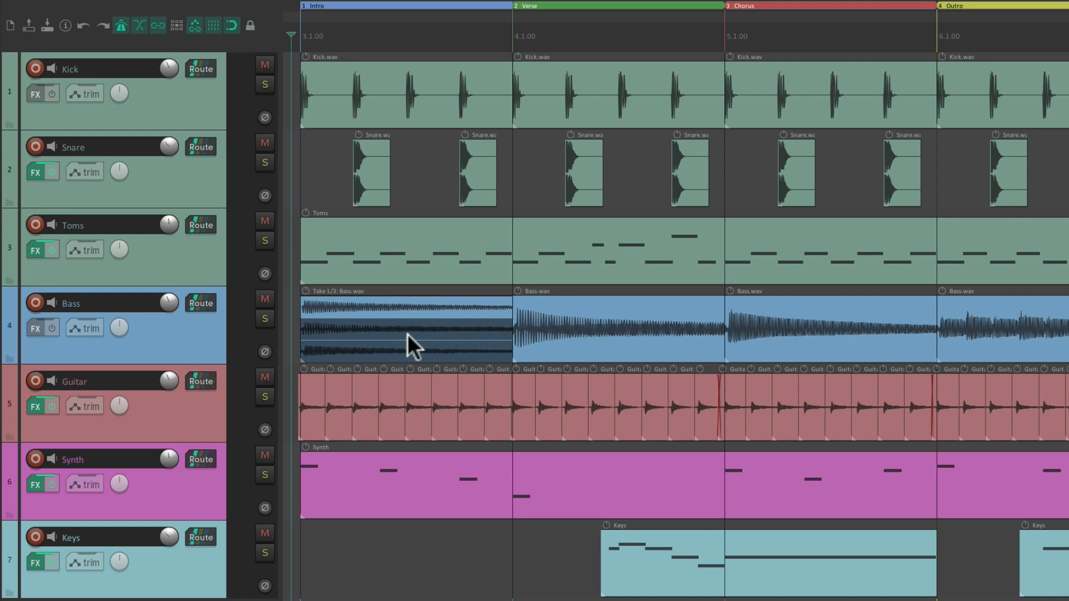
Make the Bass track much taller and zoom in on its multi-take item at the Intro
{"action": "left_click_drag", "start_coordinate": [208, 363], "coordinate": [204, 564]}
{"action": "scroll", "coordinate": [362, 428], "scroll_direction": "down", "scroll_amount": 4}
{"action": "scroll", "coordinate": [365, 312], "scroll_direction": "up", "scroll_amount": 8}
{"action": "scroll", "coordinate": [500, 339], "scroll_direction": "left", "scroll_amount": 5}
{"action": "scroll", "coordinate": [500, 339], "scroll_direction": "down", "scroll_amount": 3}
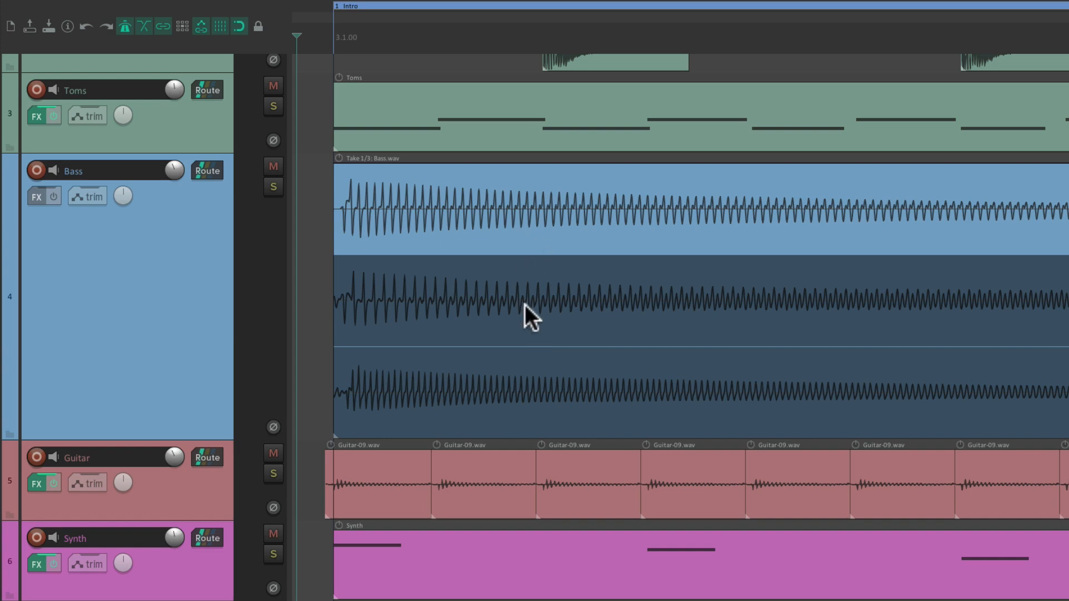
Select the Intro Bass item and switch its active take to take 2, take 3, and back to take 1
{"action": "left_click", "coordinate": [482, 186]}
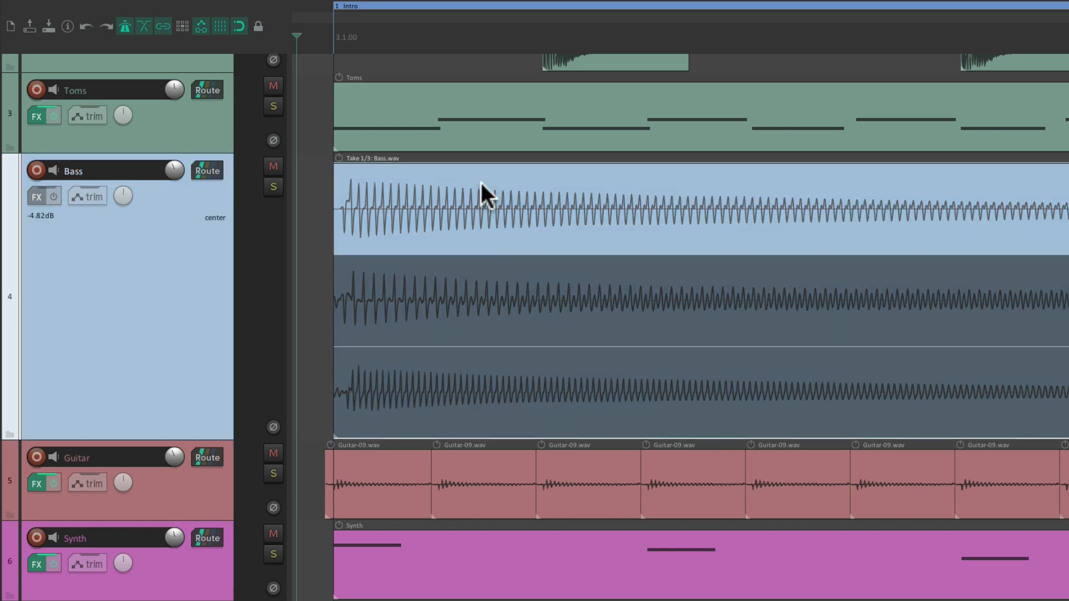
{"action": "left_click", "coordinate": [479, 288]}
{"action": "left_click", "coordinate": [468, 382]}
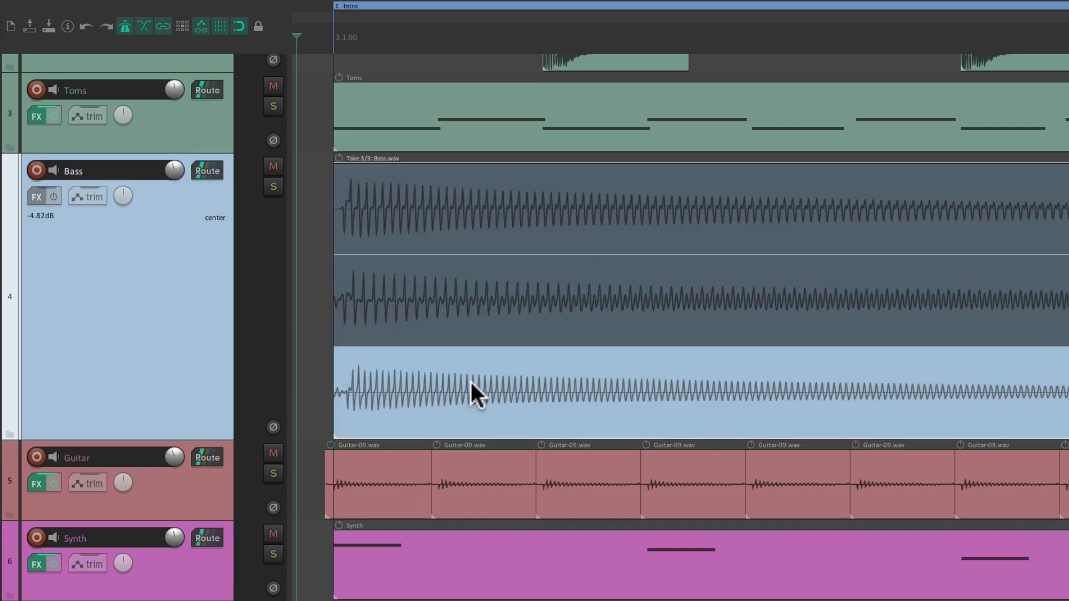
{"action": "left_click", "coordinate": [501, 186]}
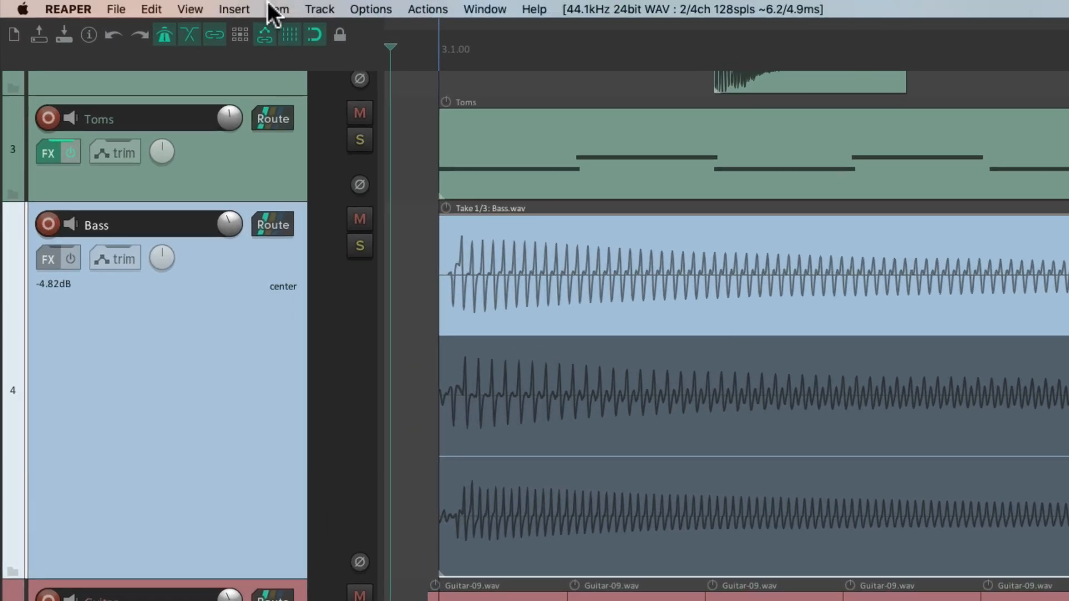
Cycle forward through the takes of the Intro Bass item with the Next take command
{"action": "left_click", "coordinate": [273, 10]}
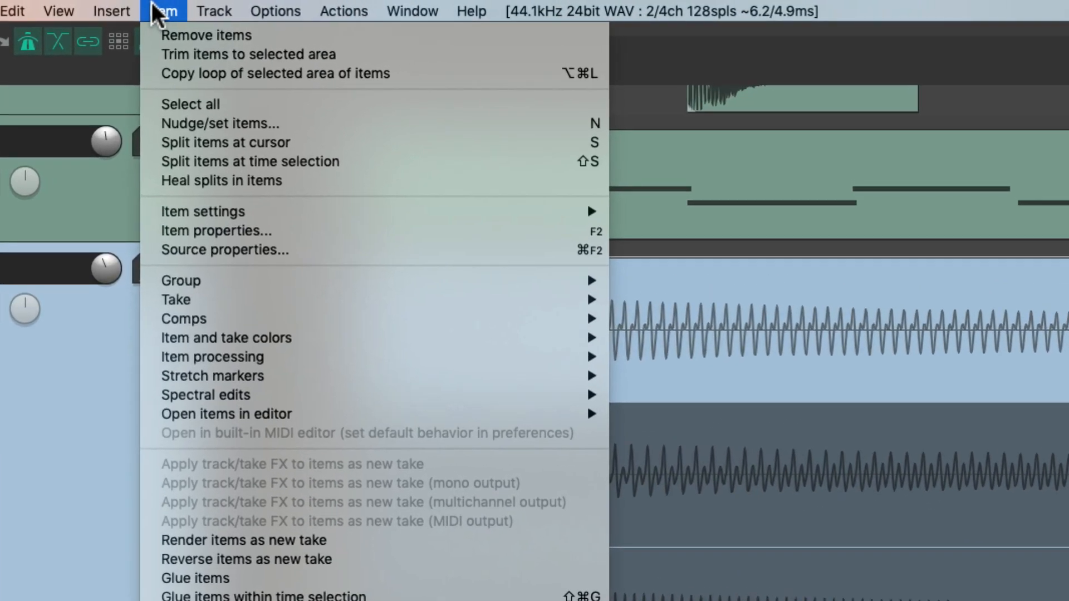
{"action": "mouse_move", "coordinate": [193, 281]}
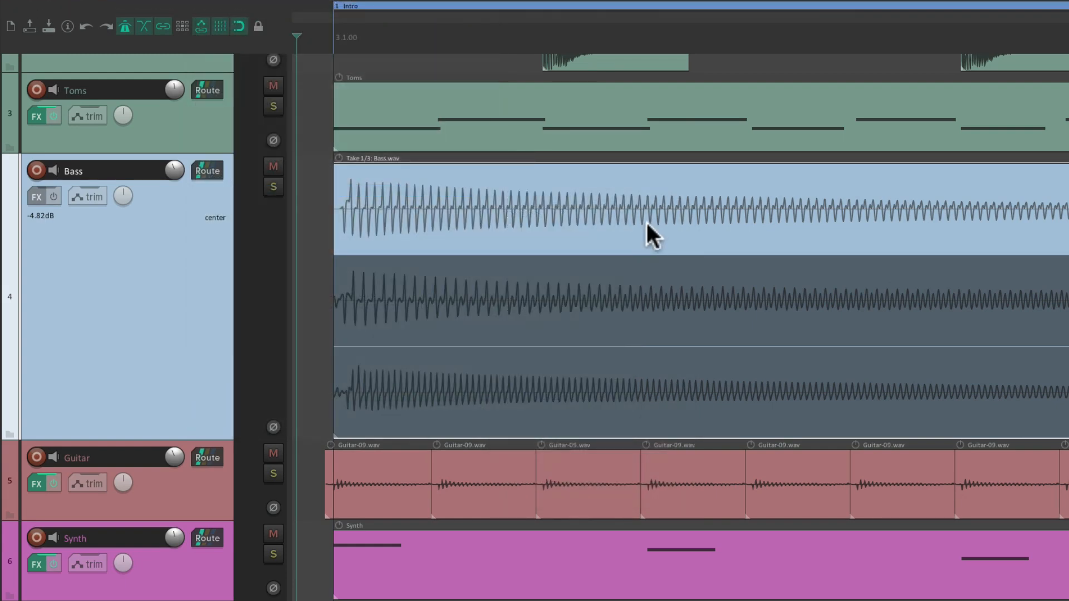
{"action": "key", "text": "t"}
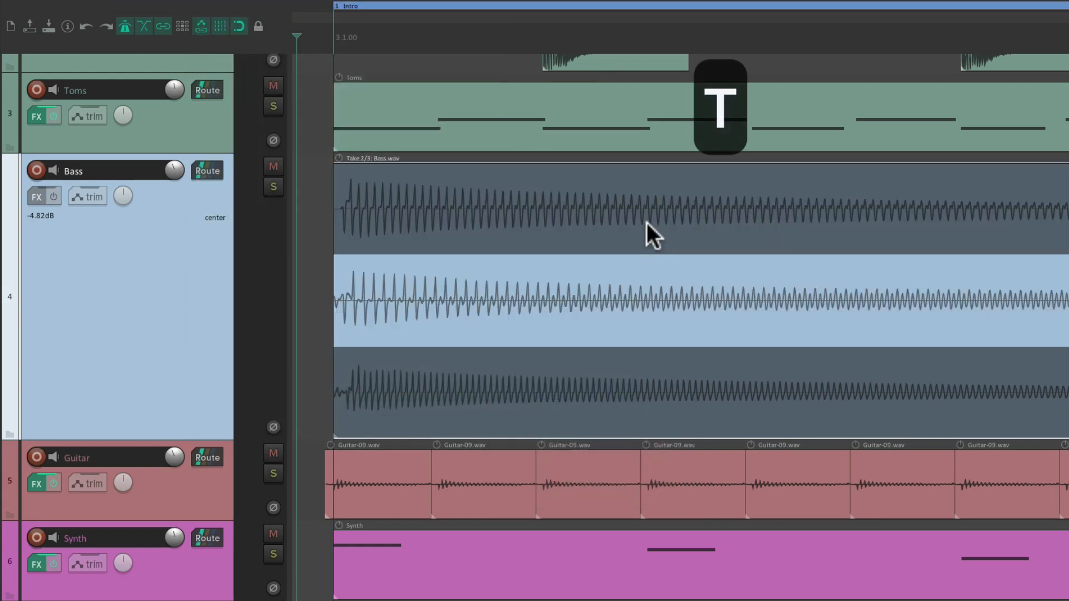
{"action": "key", "text": "t"}
{"action": "key", "text": "t"}
{"action": "key", "text": "t"}
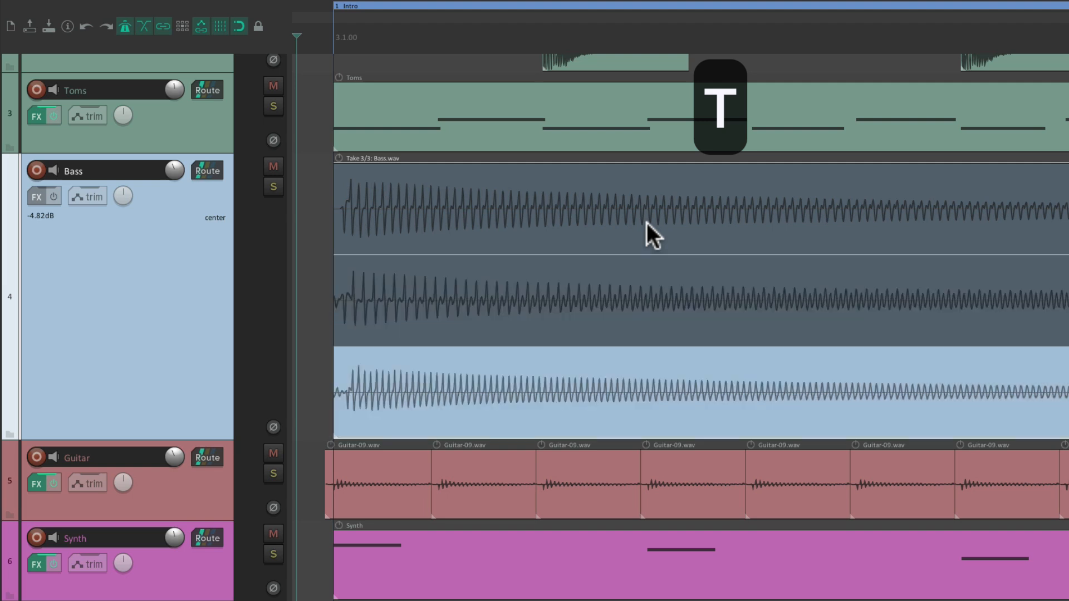
Cycle backward through the Bass item's takes with the Previous take command until take 1 is active
{"action": "key", "text": "shift+t"}
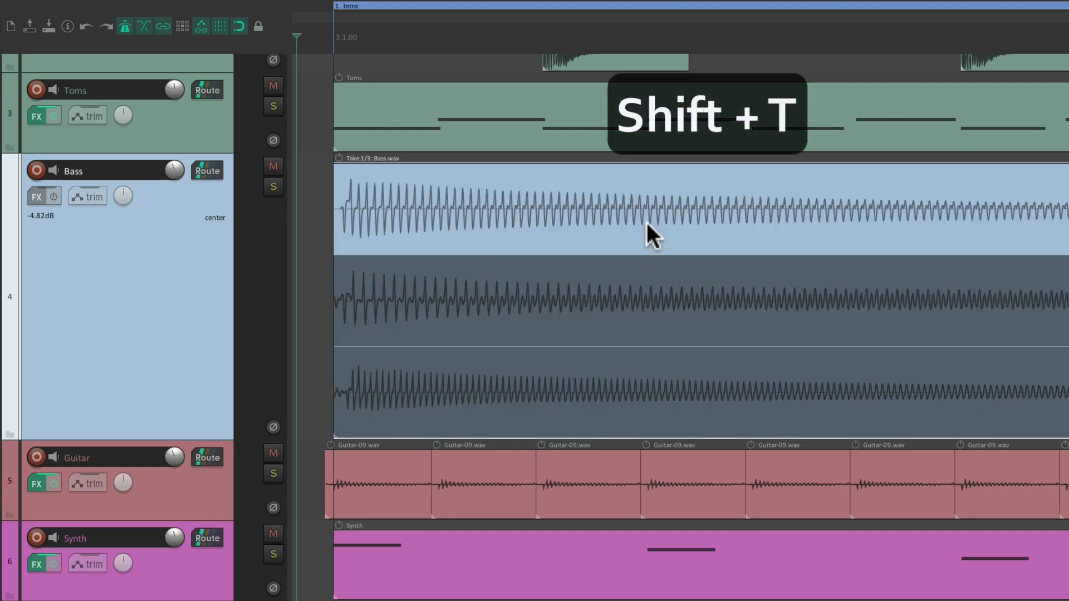
{"action": "key", "text": "shift+t"}
{"action": "key", "text": "shift+t"}
{"action": "key", "text": "shift+t"}
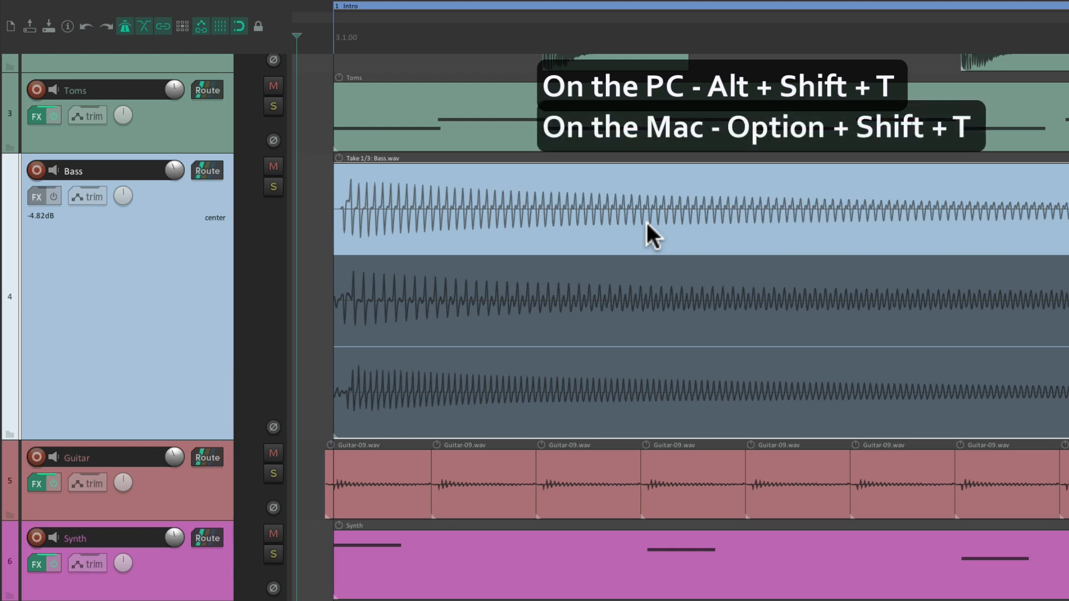
Try cropping the Bass item to its active take, and undo the crop
{"action": "key", "text": "alt+shift+t"}
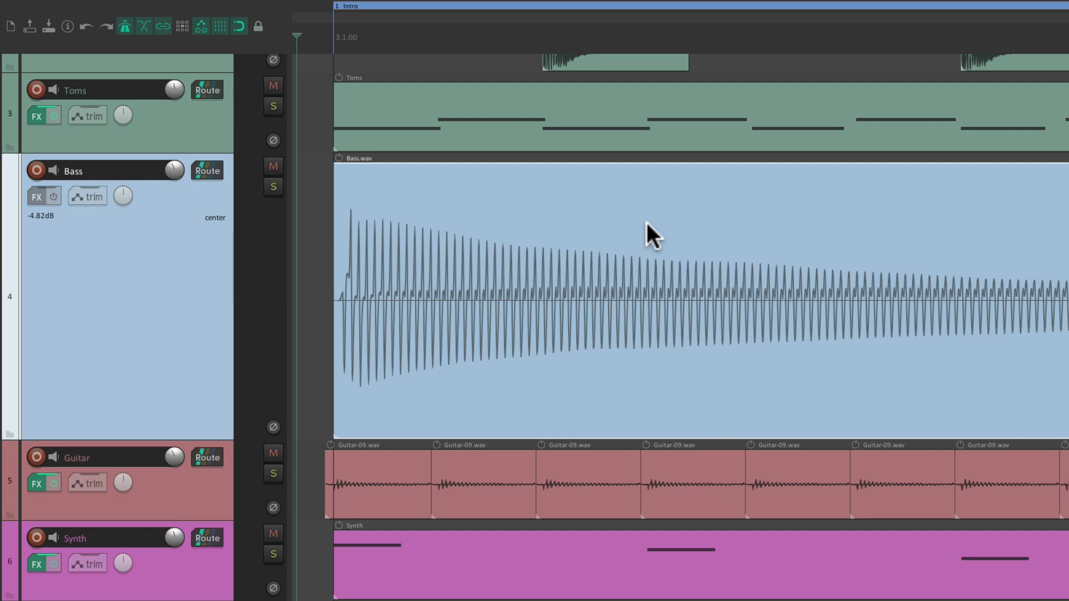
{"action": "key", "text": "ctrl+z"}
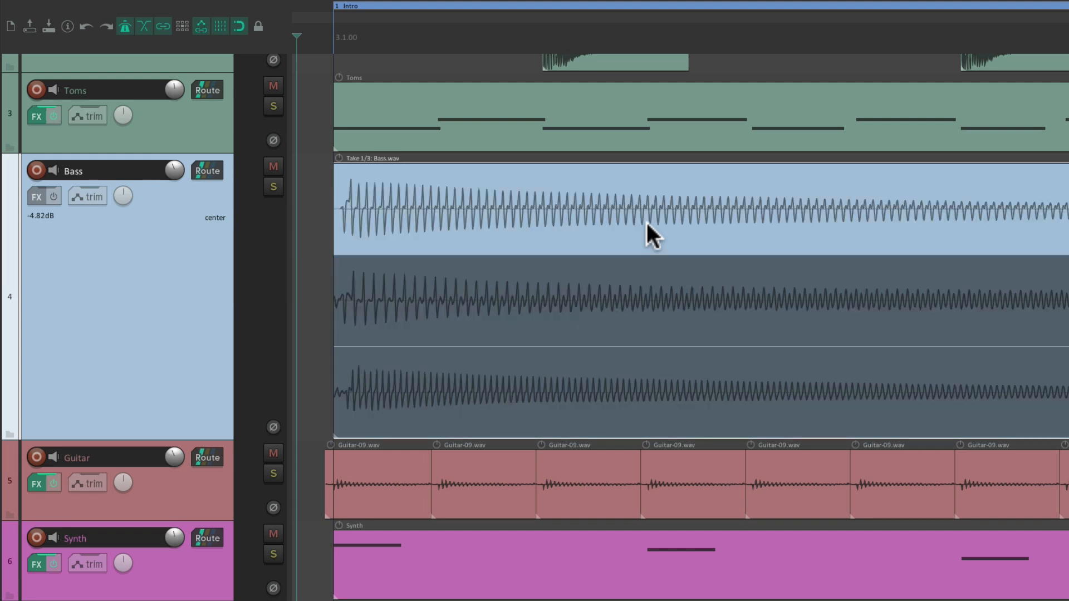
Activate the Bass item's takes directly one after another, going through takes 2 and 3 and ending on take 1
{"action": "key", "text": "y"}
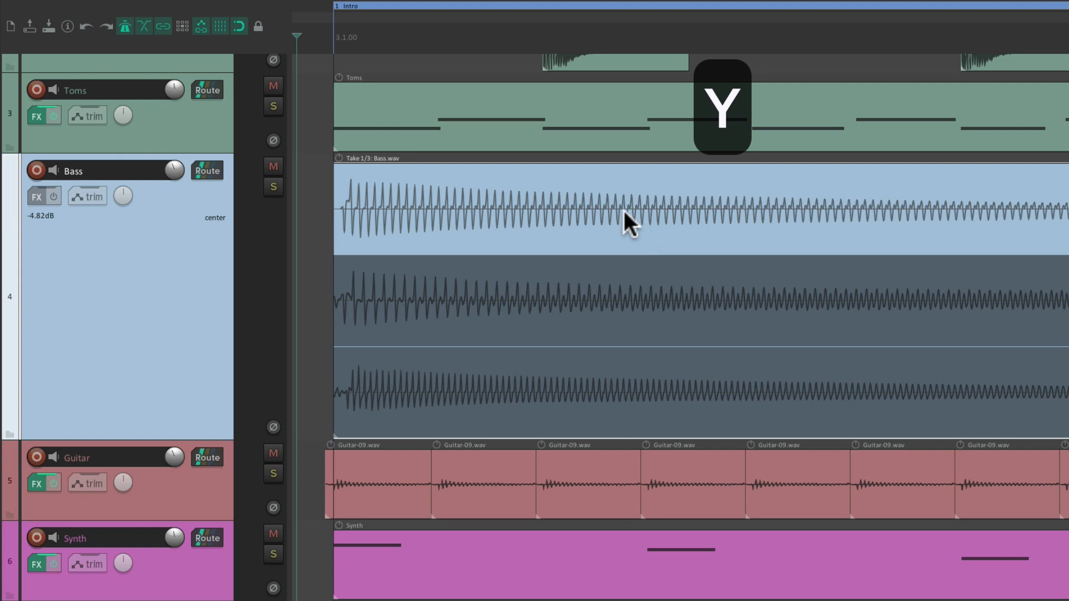
{"action": "left_click", "coordinate": [468, 272]}
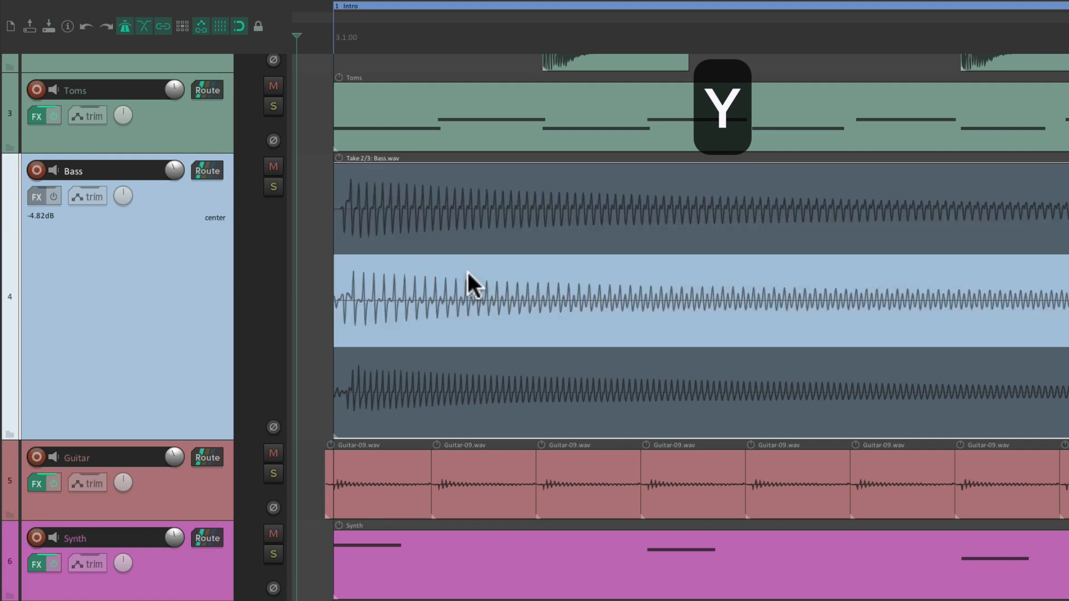
{"action": "left_click", "coordinate": [493, 356]}
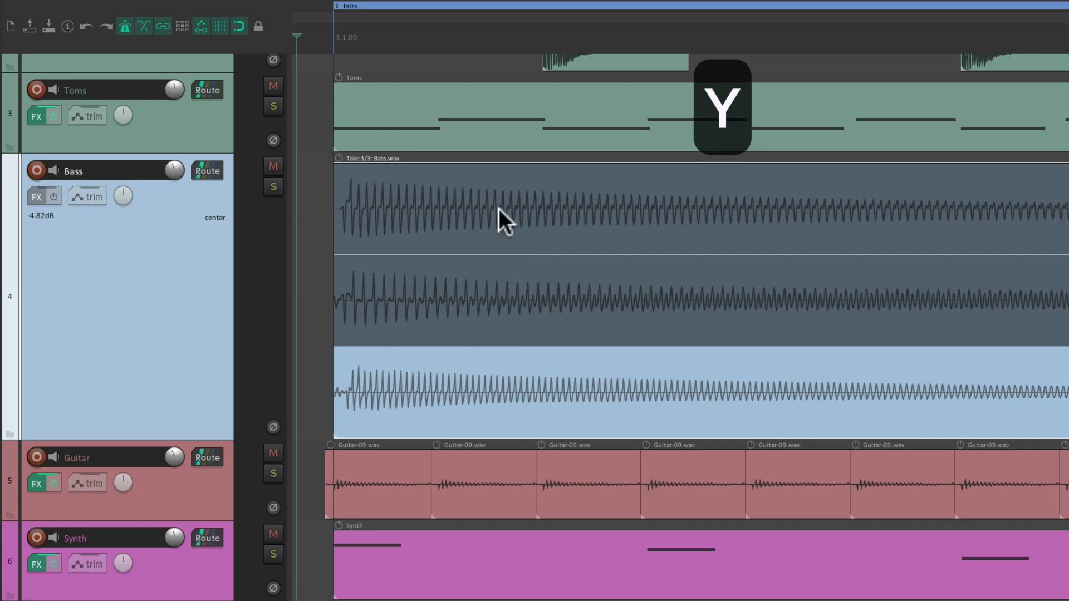
{"action": "left_click", "coordinate": [484, 200]}
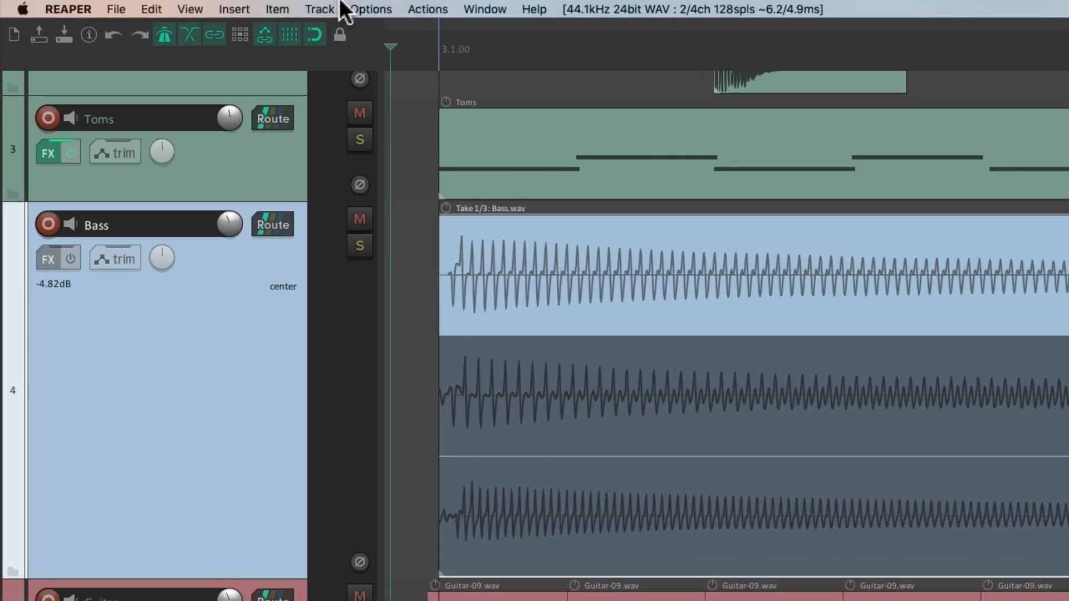
{"action": "left_click", "coordinate": [278, 8]}
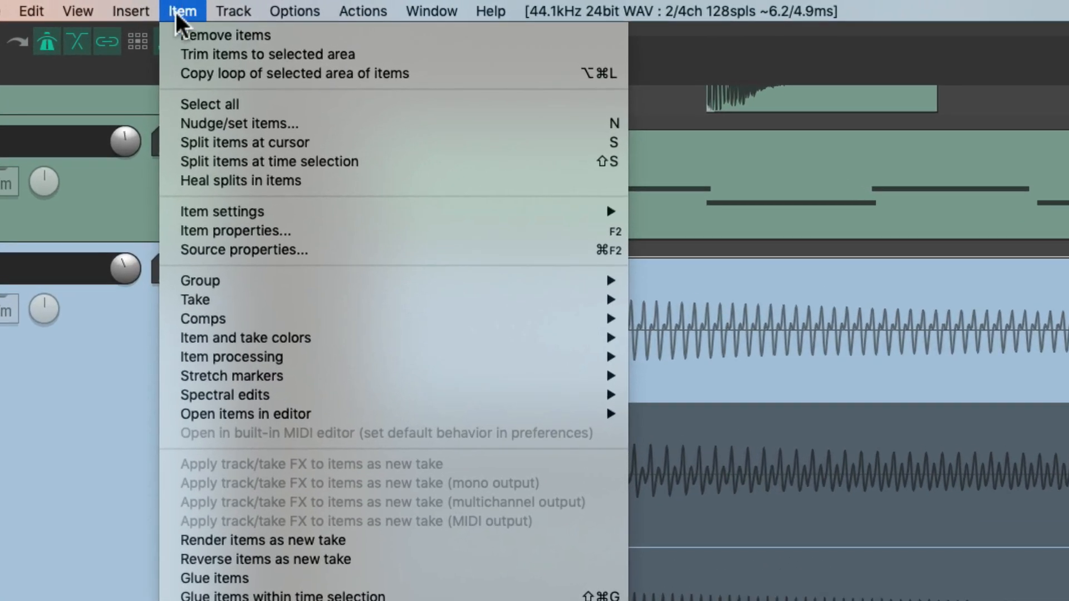
{"action": "mouse_move", "coordinate": [257, 253]}
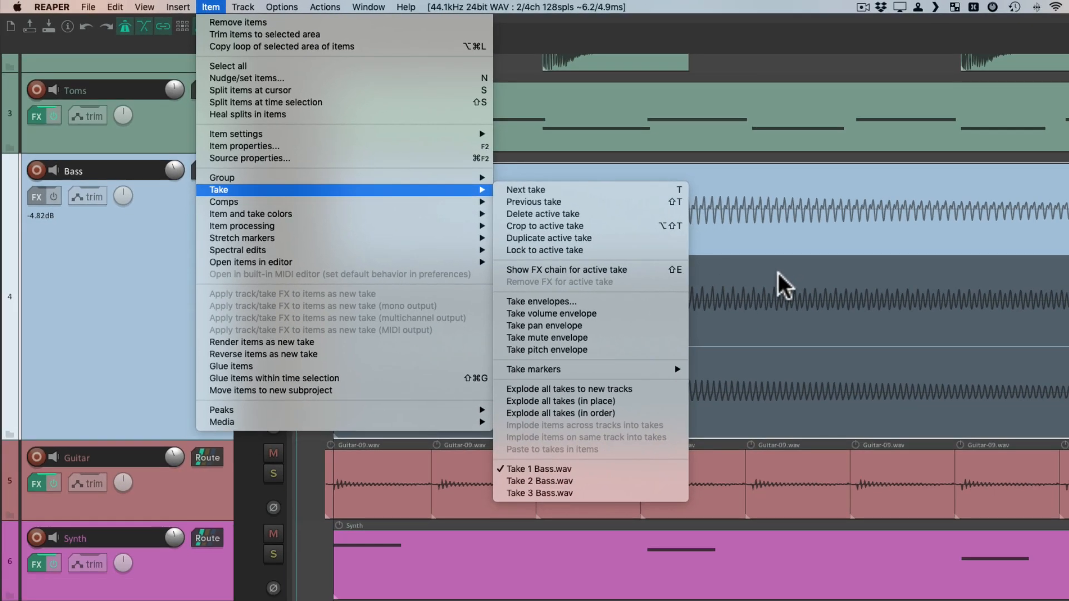
{"action": "left_click", "coordinate": [777, 273]}
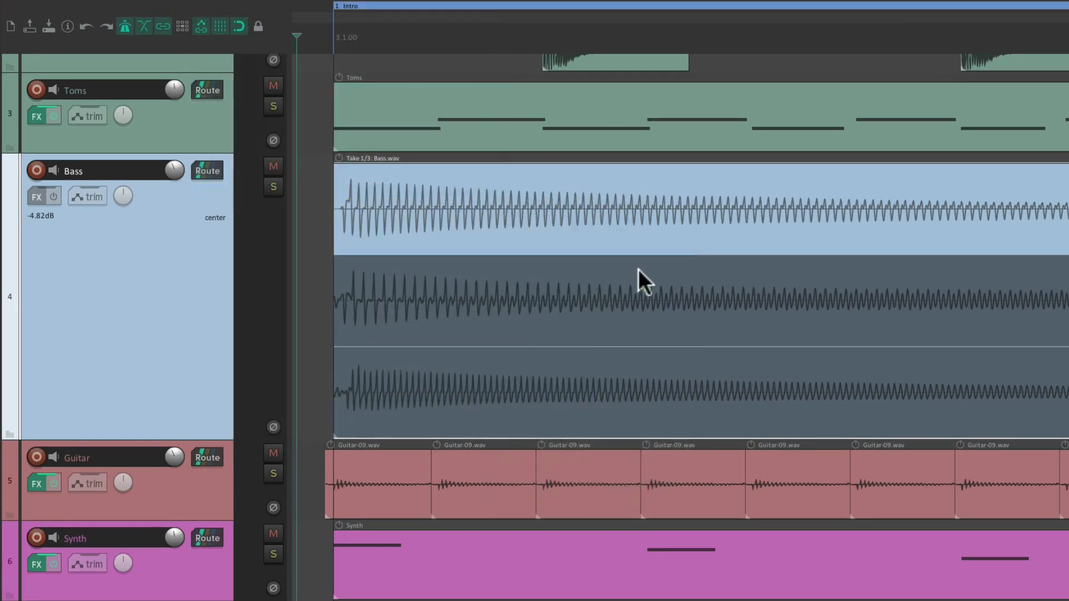
Add the Cockos ReaEQ effect to the FX chain of the Bass item's active take 1 and close the effect window
{"action": "key", "text": "shift+e"}
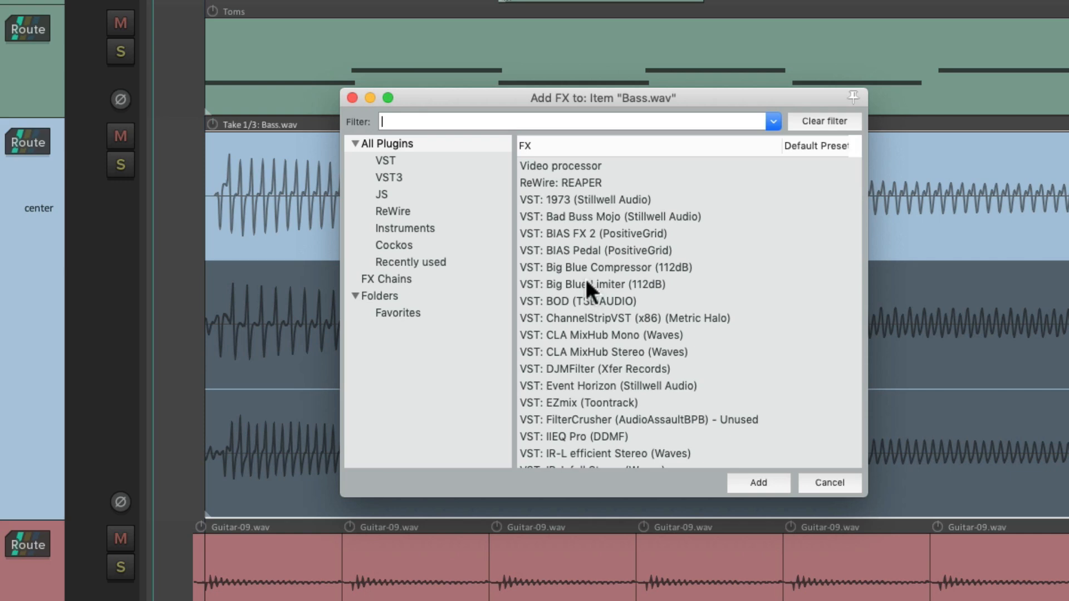
{"action": "left_click", "coordinate": [464, 247]}
{"action": "double_click", "coordinate": [593, 250]}
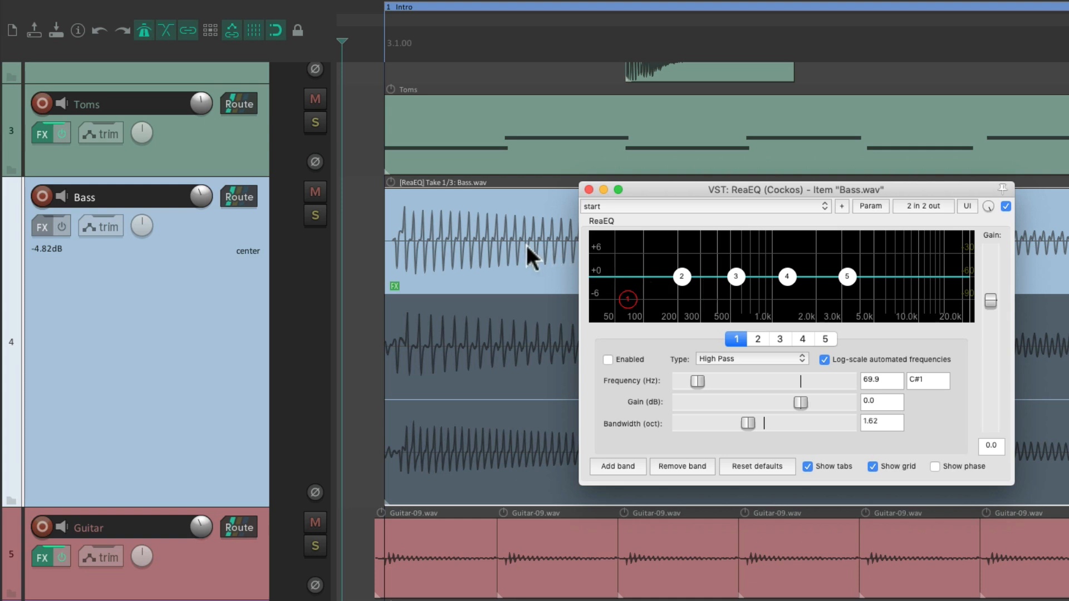
{"action": "left_click", "coordinate": [588, 189]}
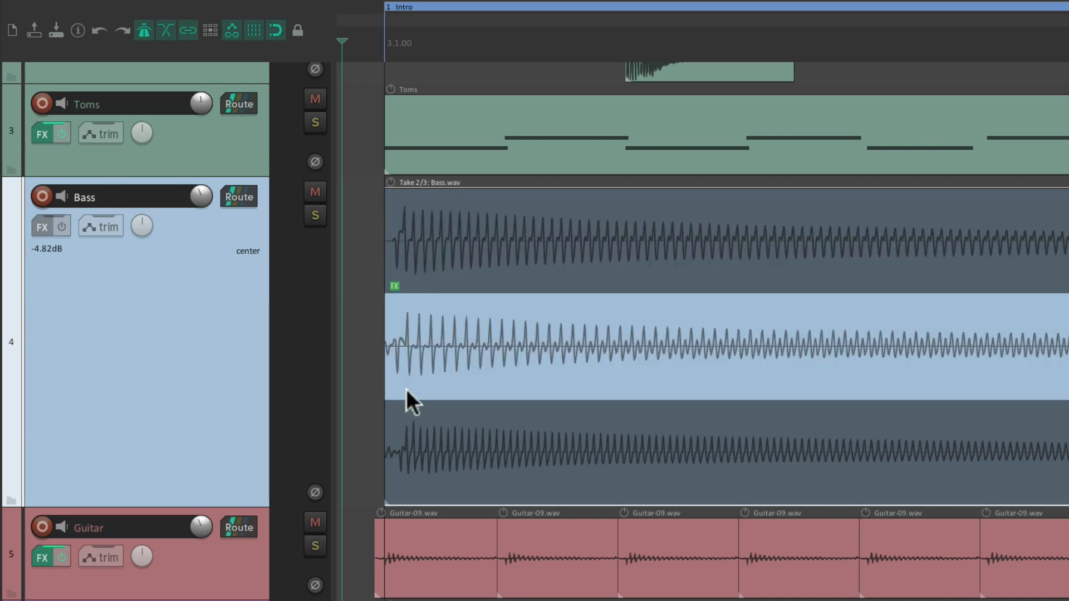
Cycle the Bass item's active take forward through take 2 to take 3 and bring up the item commands
{"action": "key", "text": "t"}
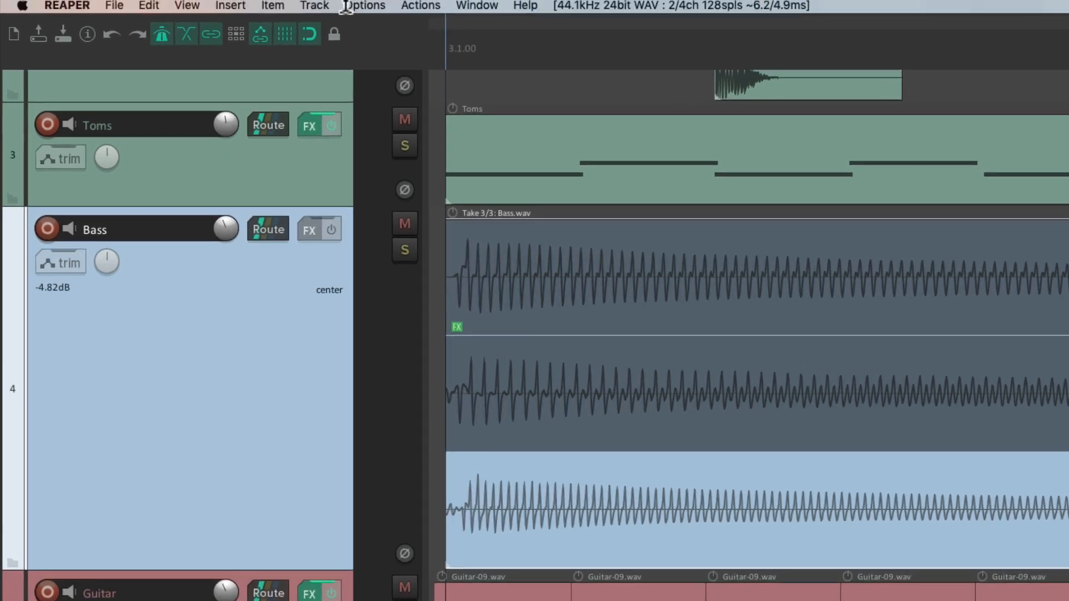
{"action": "left_click", "coordinate": [286, 9]}
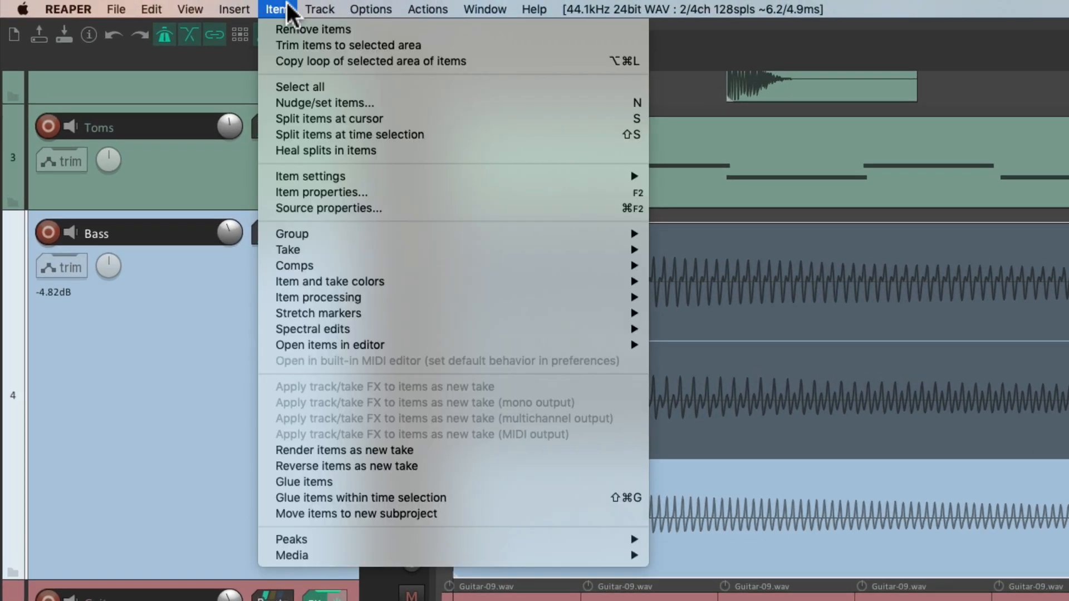